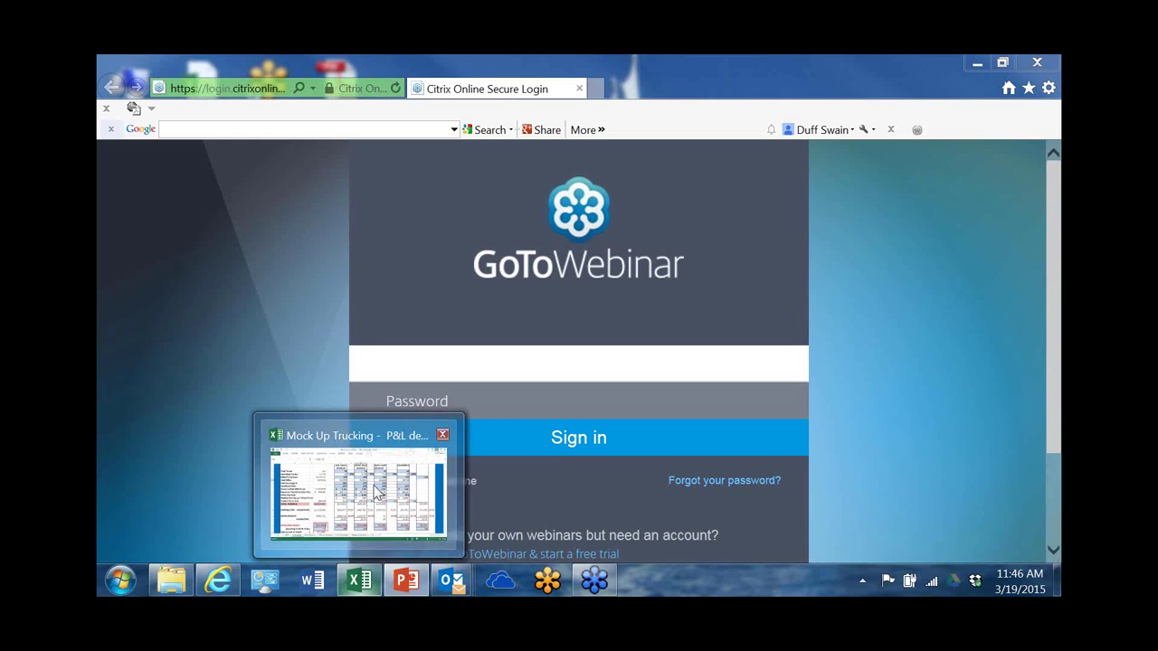
Switch to the Mock Up Trucking workbook in Excel and examine the P&L sheet from the truck figures through operating profit.
{"action": "left_click", "coordinate": [379, 491]}
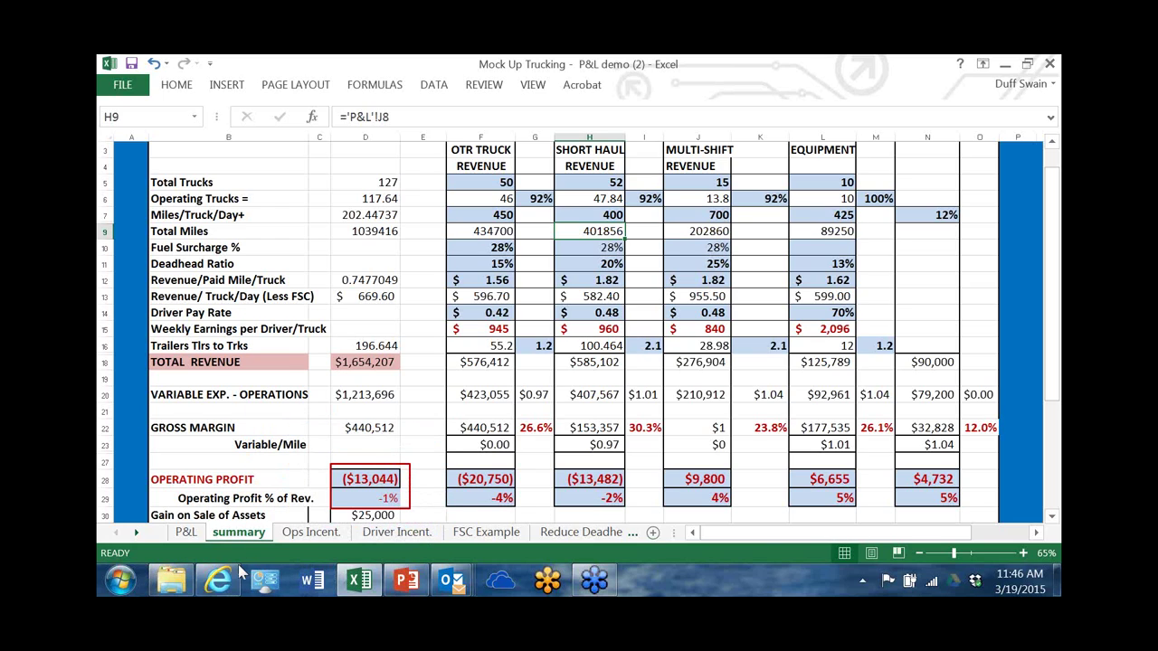
{"action": "mouse_move", "coordinate": [238, 564]}
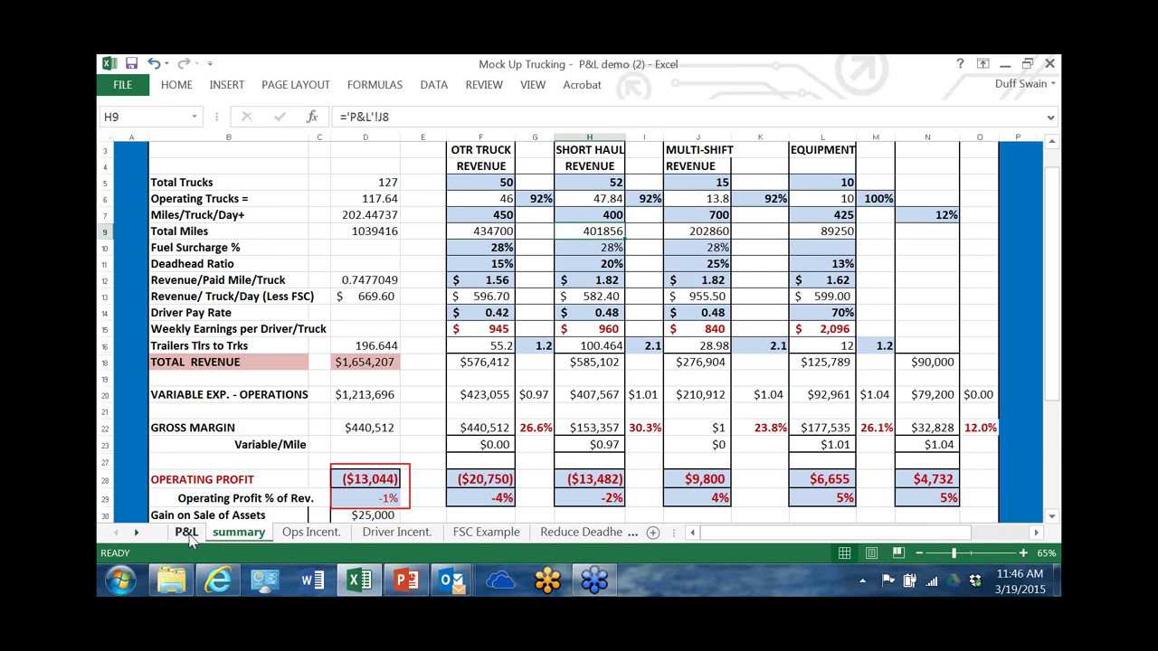
{"action": "left_click", "coordinate": [187, 533]}
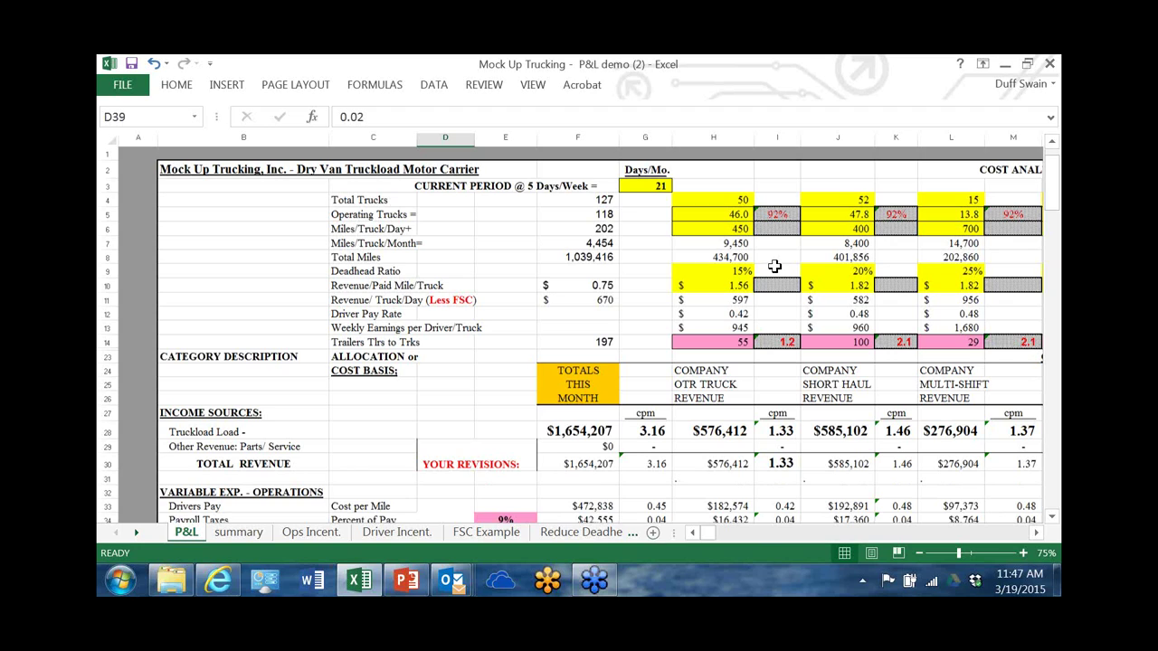
{"action": "scroll", "coordinate": [774, 266], "scroll_direction": "down", "scroll_amount": 2}
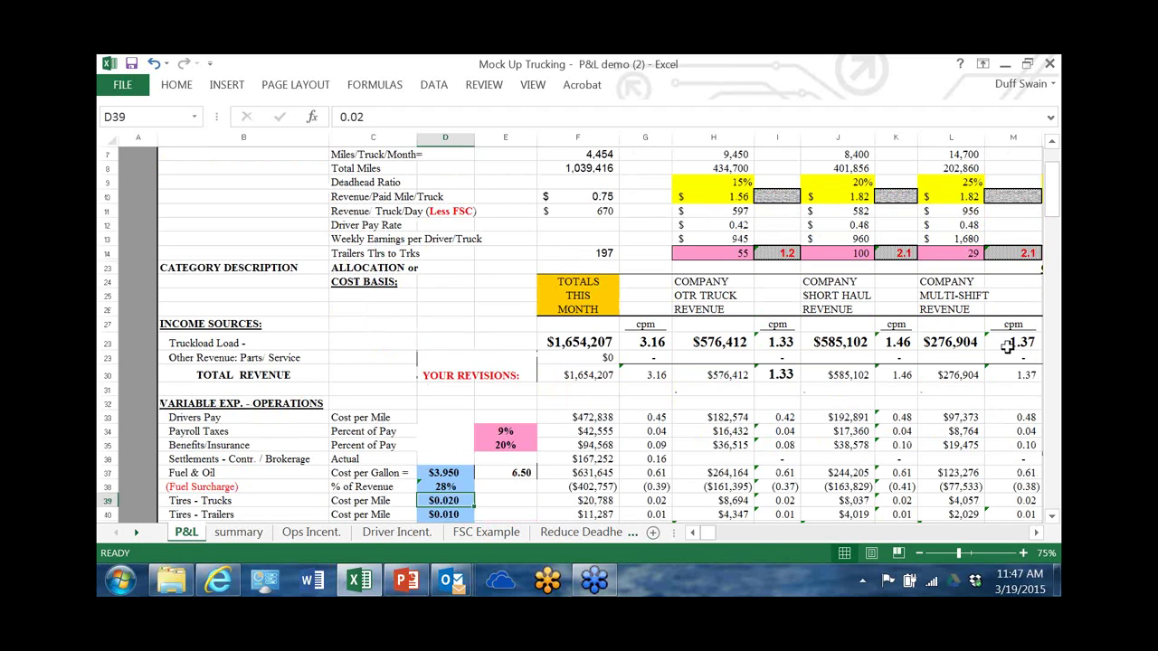
{"action": "scroll", "coordinate": [1007, 346], "scroll_direction": "down", "scroll_amount": 1}
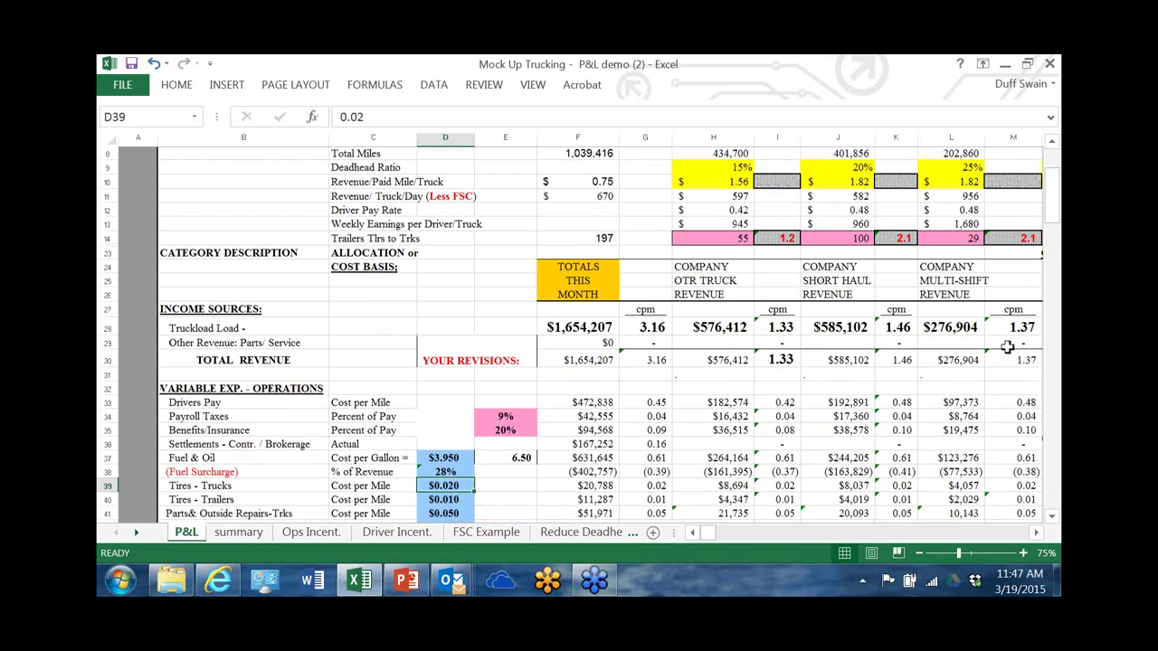
{"action": "scroll", "coordinate": [1007, 347], "scroll_direction": "down", "scroll_amount": 2}
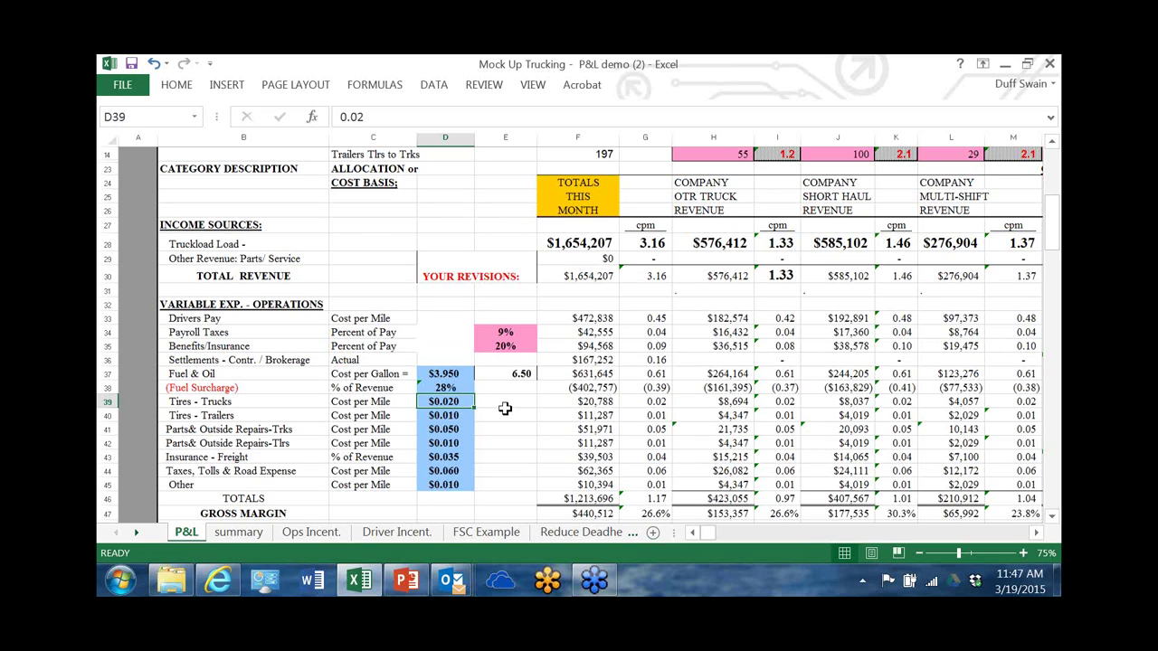
{"action": "scroll", "coordinate": [505, 409], "scroll_direction": "down", "scroll_amount": 6}
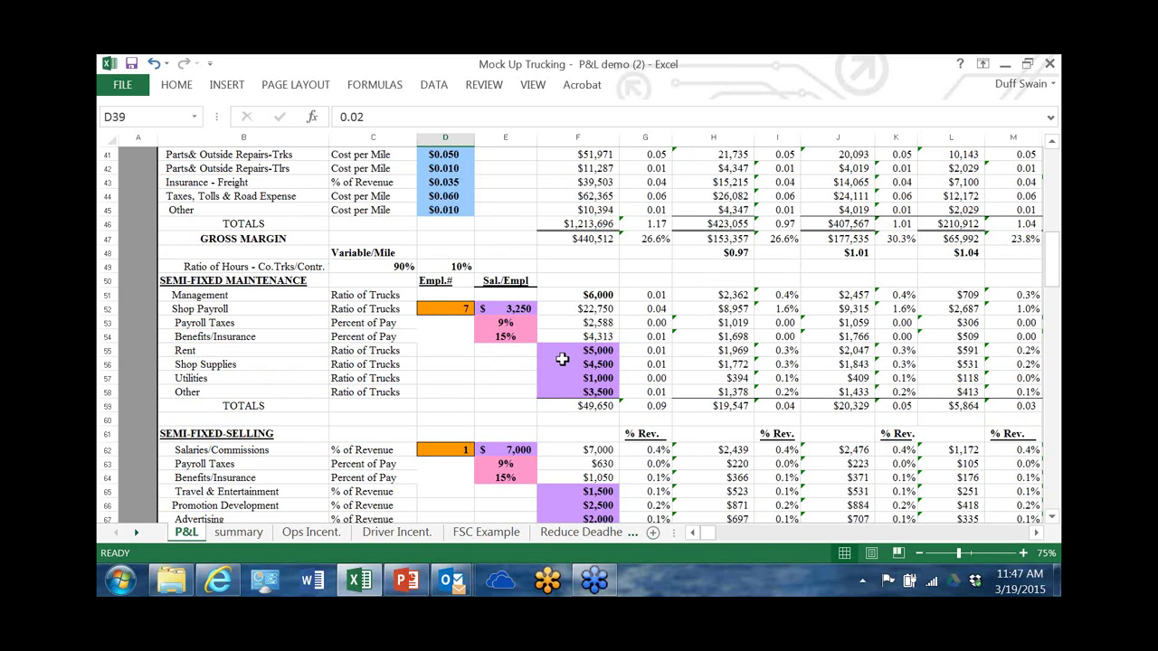
{"action": "scroll", "coordinate": [562, 359], "scroll_direction": "down", "scroll_amount": 16}
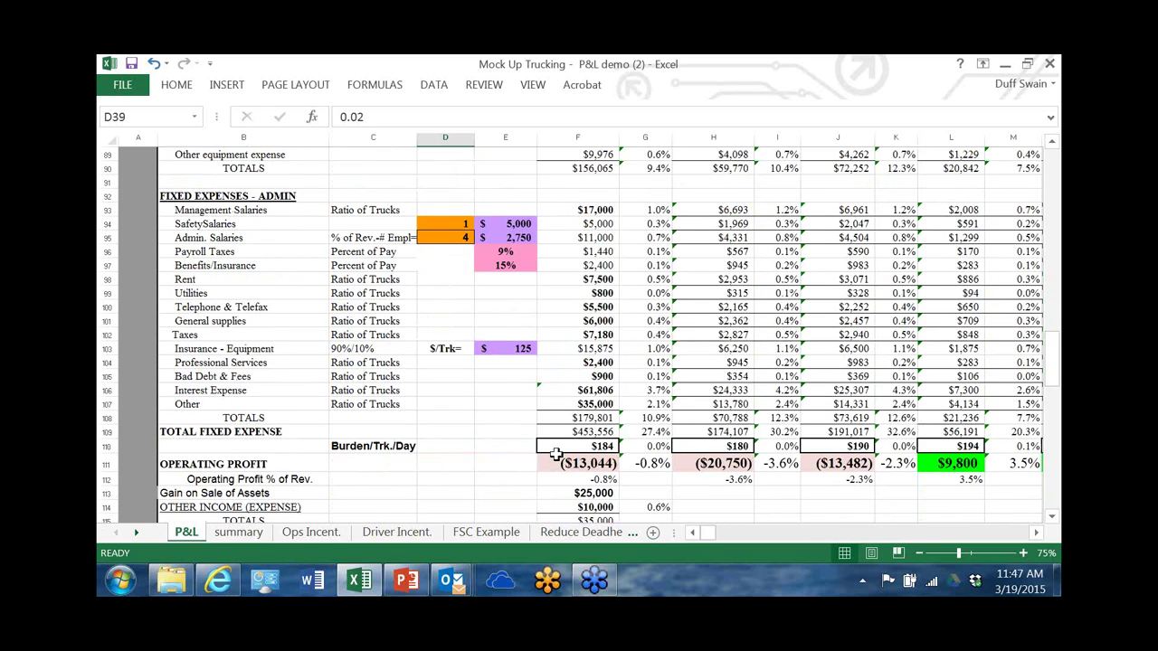
On the summary sheet, set the Miles/Truck/Day value for Contractor Equipment to 450.
{"action": "left_click", "coordinate": [238, 533]}
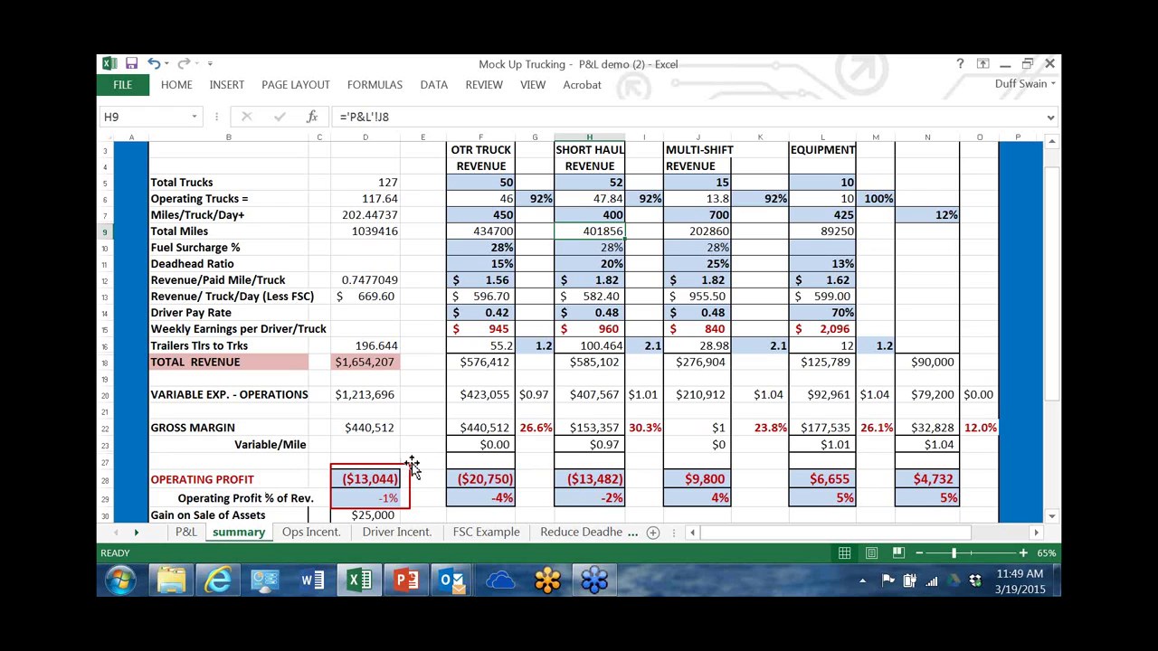
{"action": "left_click", "coordinate": [1052, 522]}
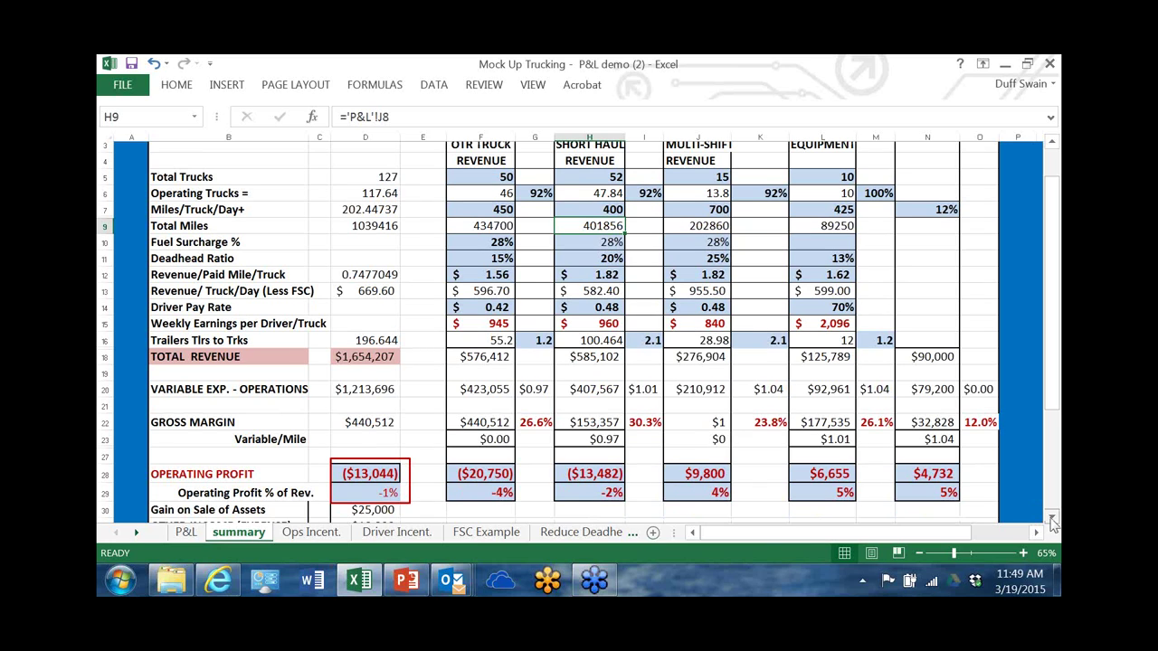
{"action": "scroll", "coordinate": [1052, 522], "scroll_direction": "down", "scroll_amount": 1}
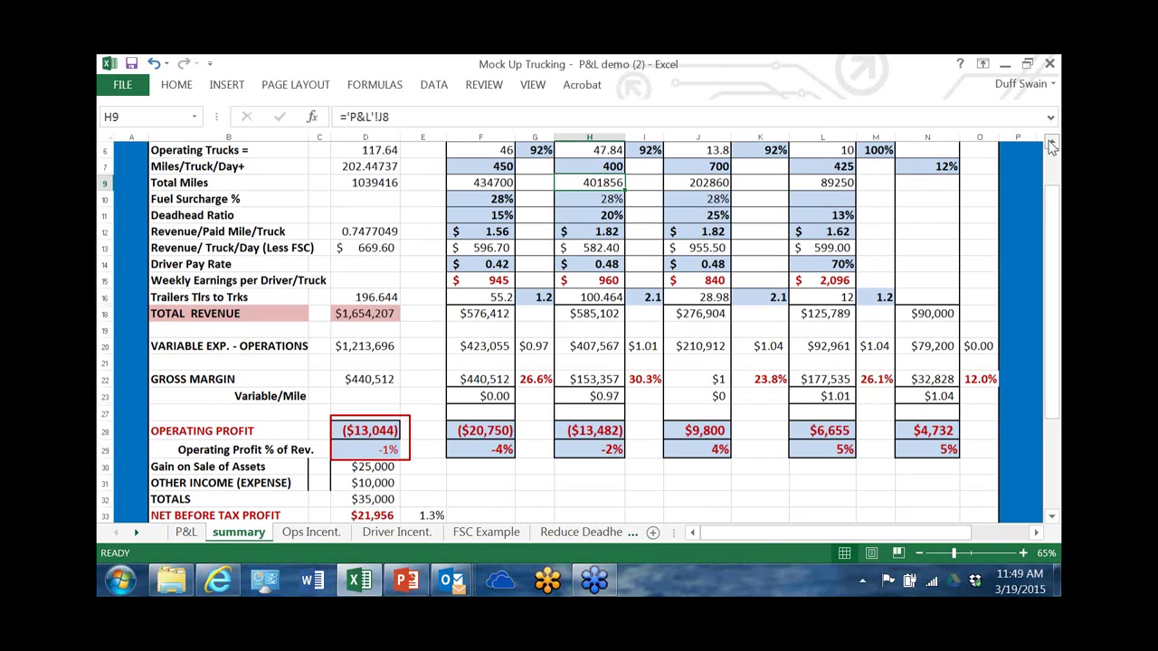
{"action": "scroll", "coordinate": [1051, 148], "scroll_direction": "up", "scroll_amount": 2}
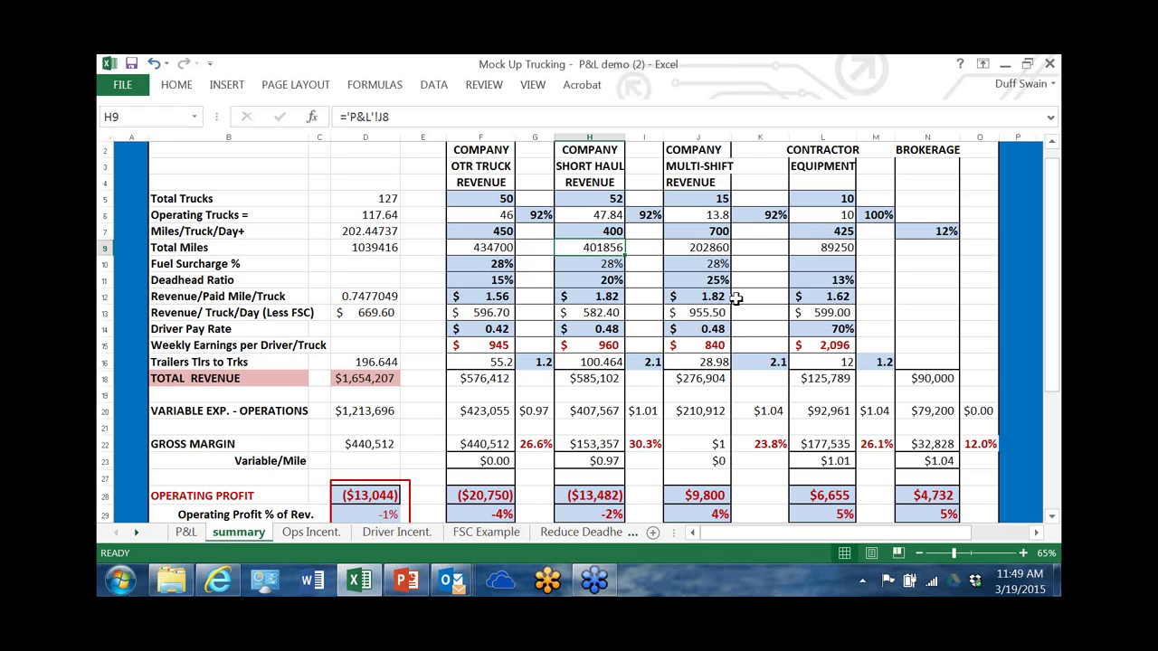
{"action": "left_click", "coordinate": [829, 232]}
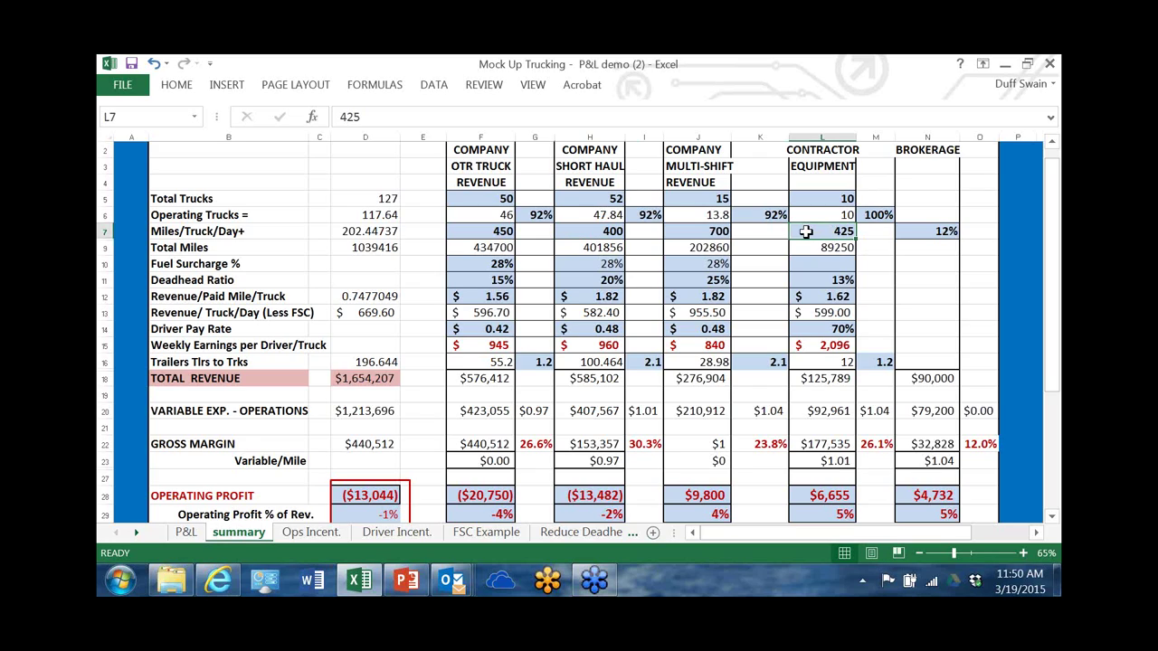
{"action": "double_click", "coordinate": [807, 232]}
{"action": "type", "text": "0"}
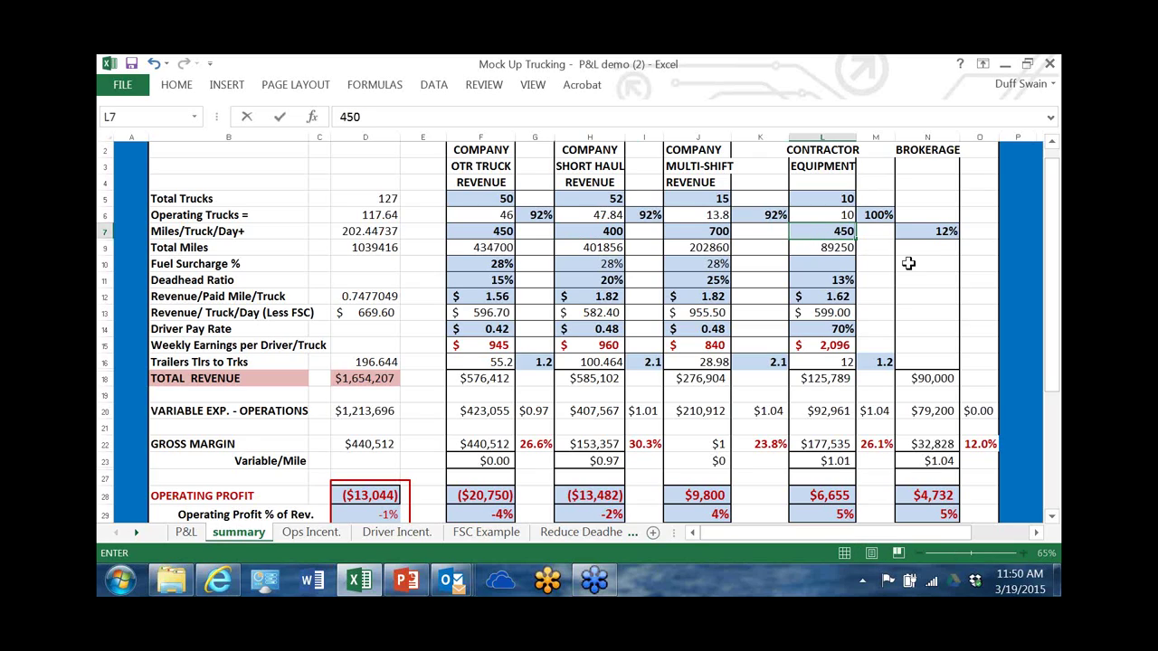
Set the deadhead ratio to 14% for both Company OTR Truck and Contractor Equipment.
{"action": "left_click", "coordinate": [496, 280]}
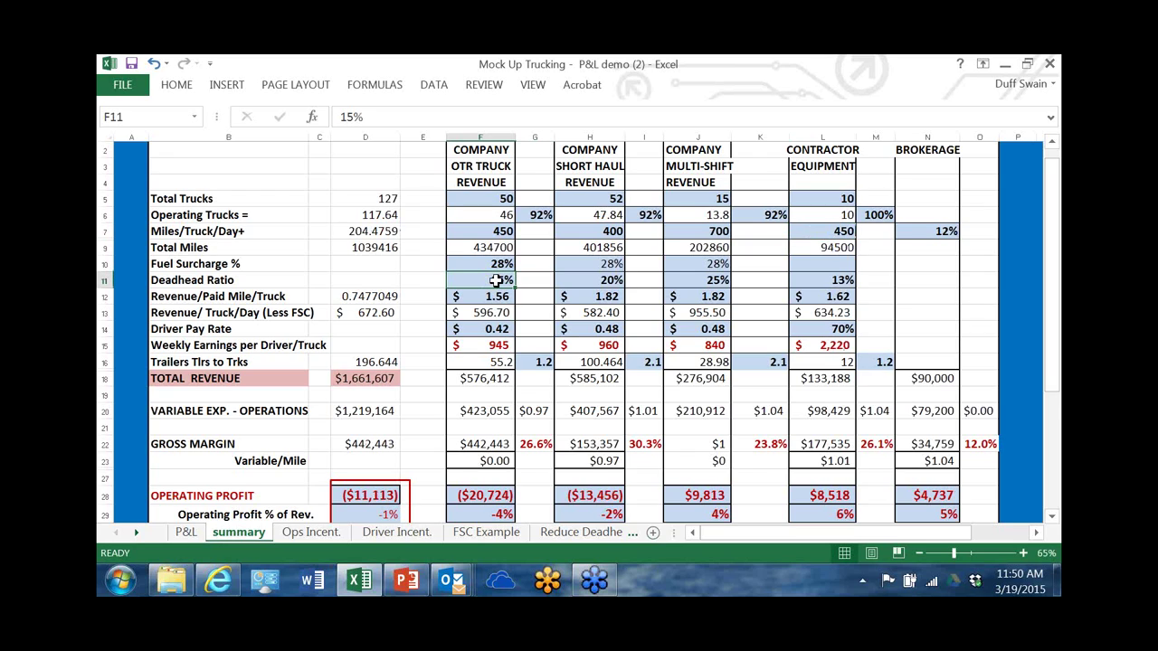
{"action": "type", "text": "14"}
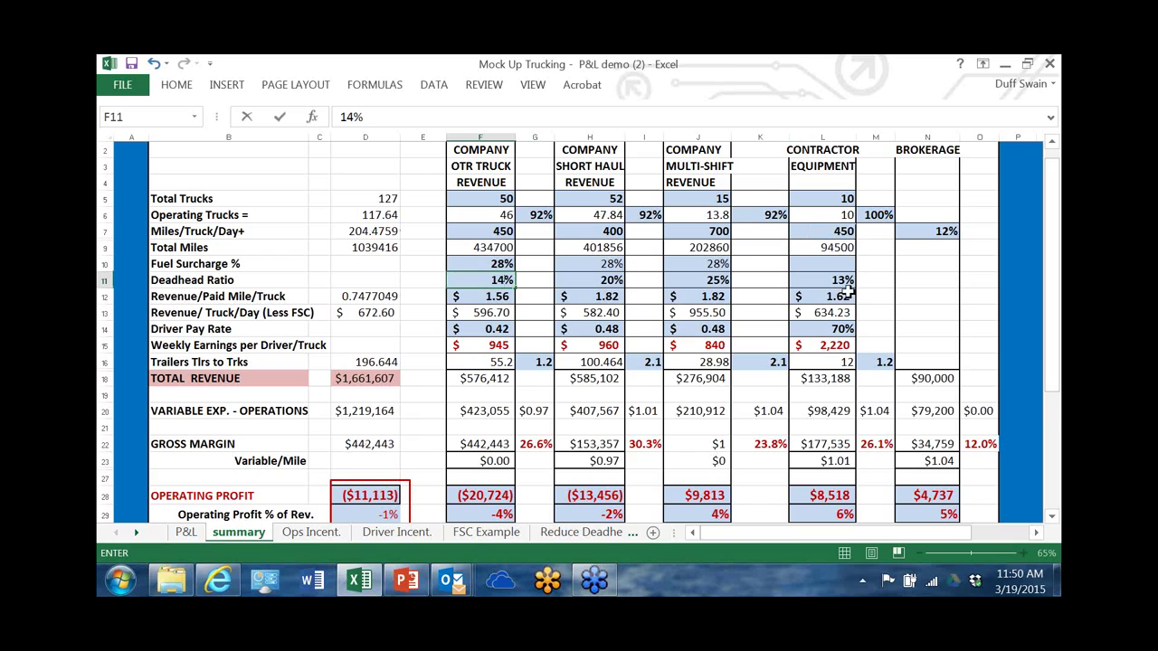
{"action": "left_click", "coordinate": [846, 279]}
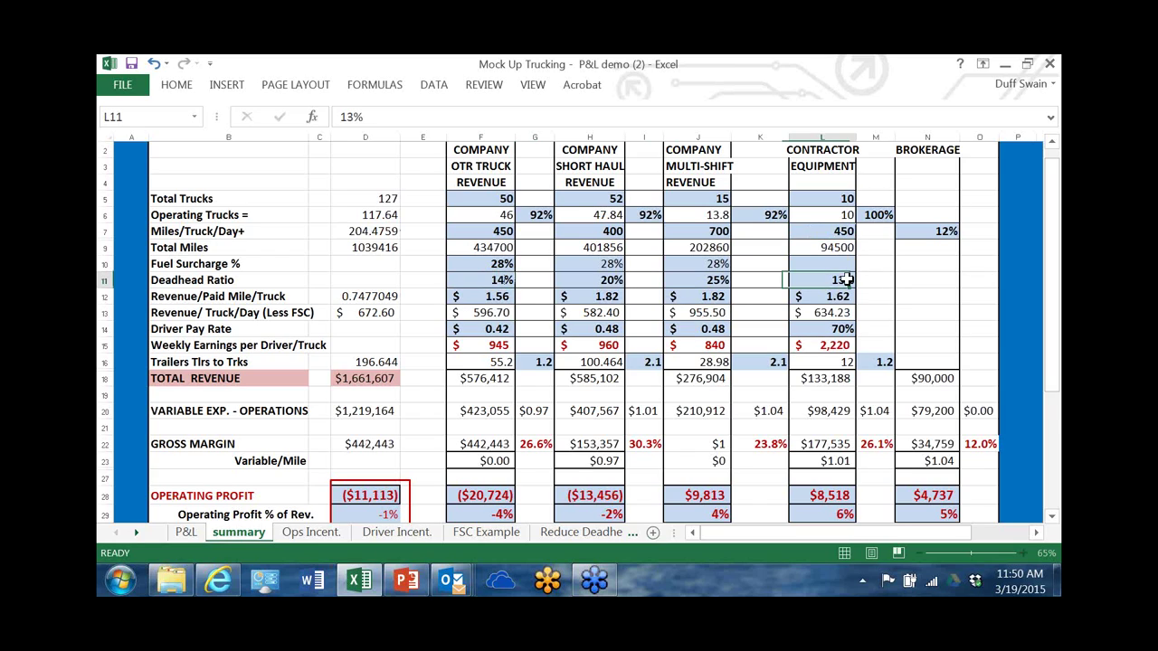
{"action": "type", "text": "14"}
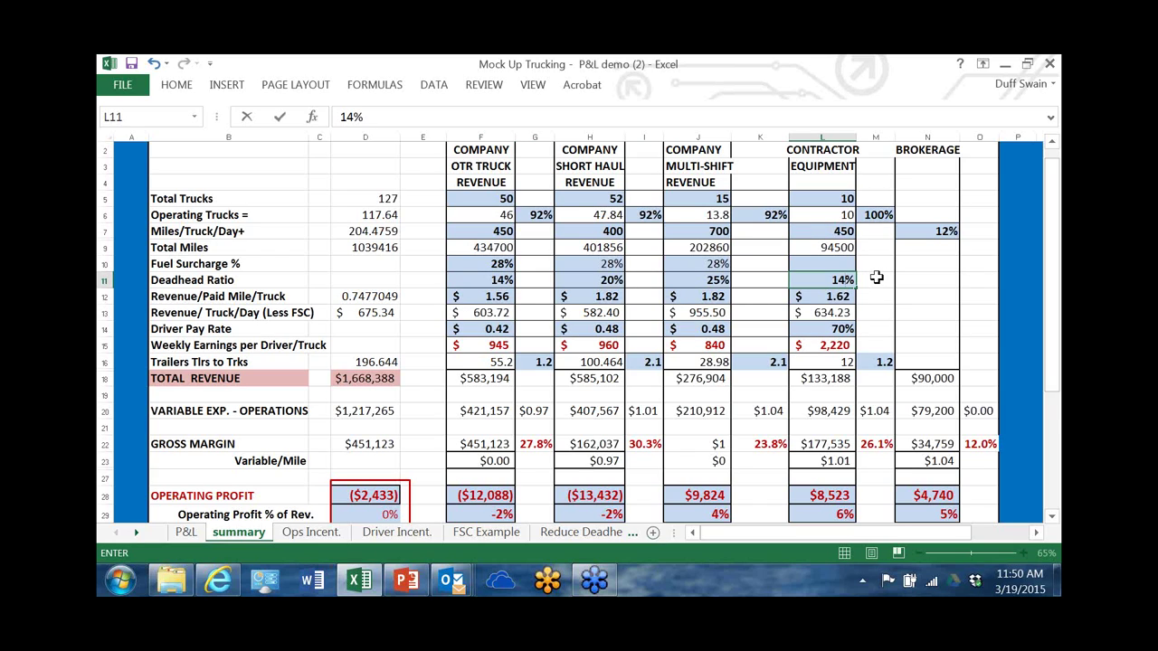
{"action": "left_click", "coordinate": [877, 277]}
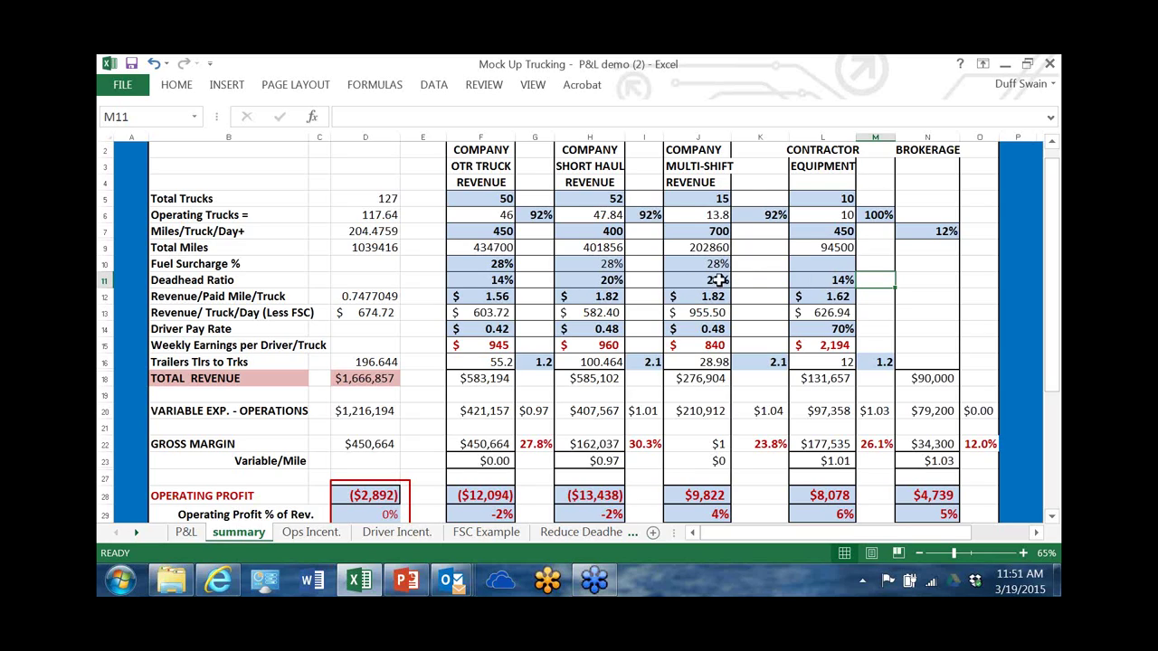
Set the deadhead ratio to 12% for both Company OTR Truck and Contractor Equipment.
{"action": "left_click", "coordinate": [471, 279]}
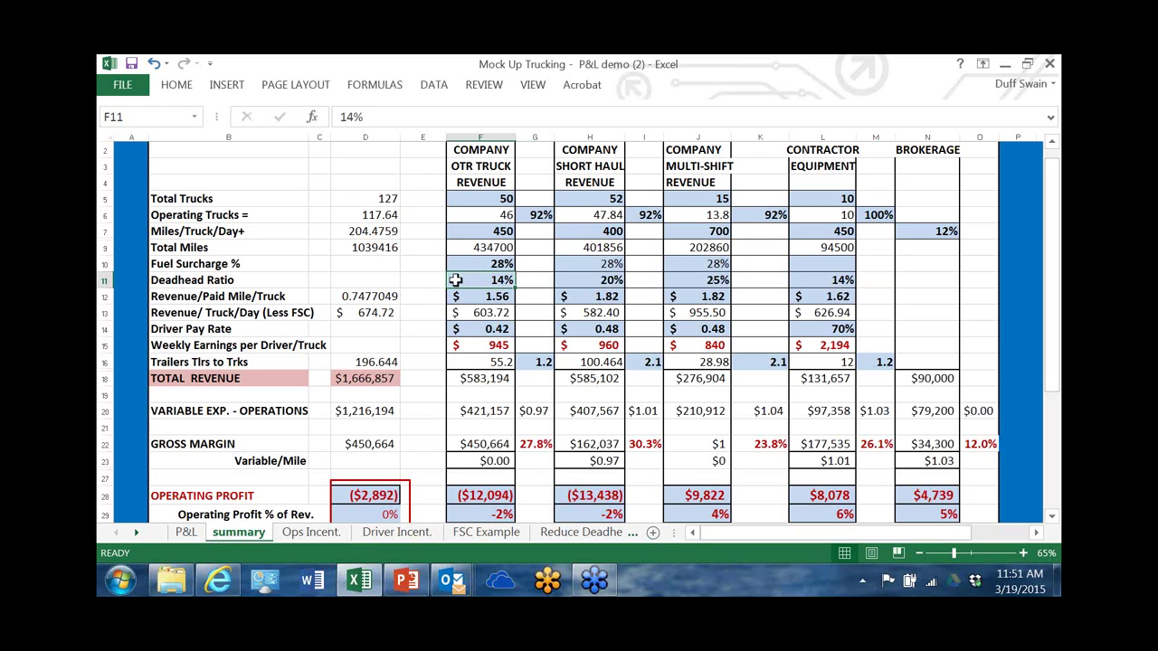
{"action": "type", "text": "12"}
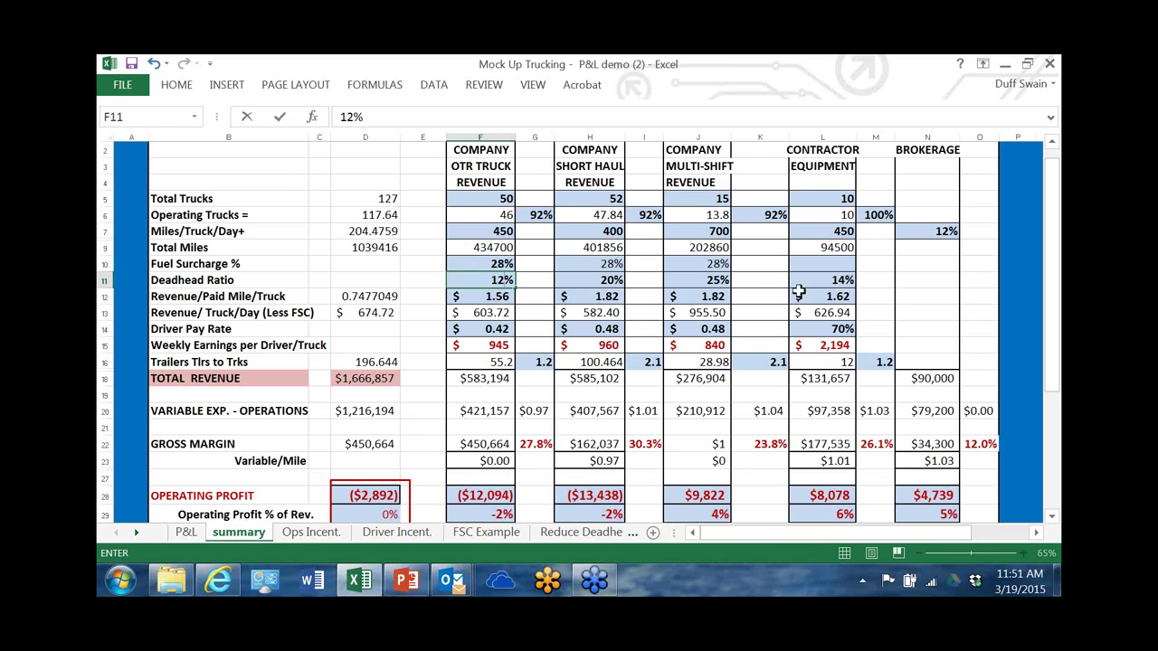
{"action": "left_click", "coordinate": [843, 282]}
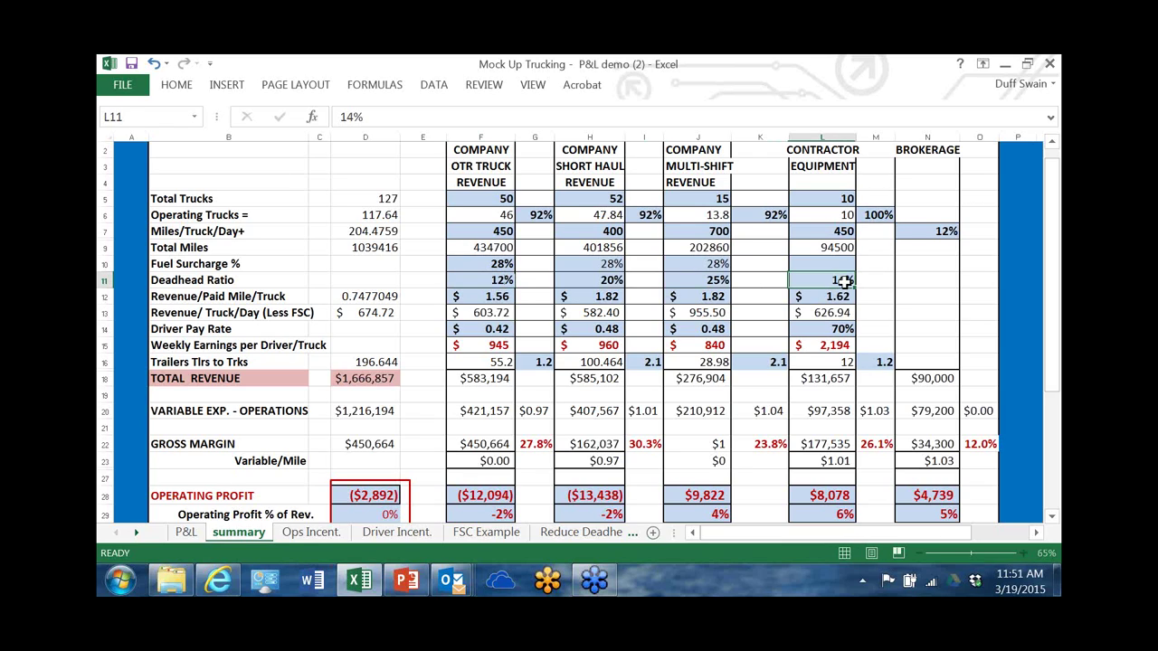
{"action": "type", "text": "12"}
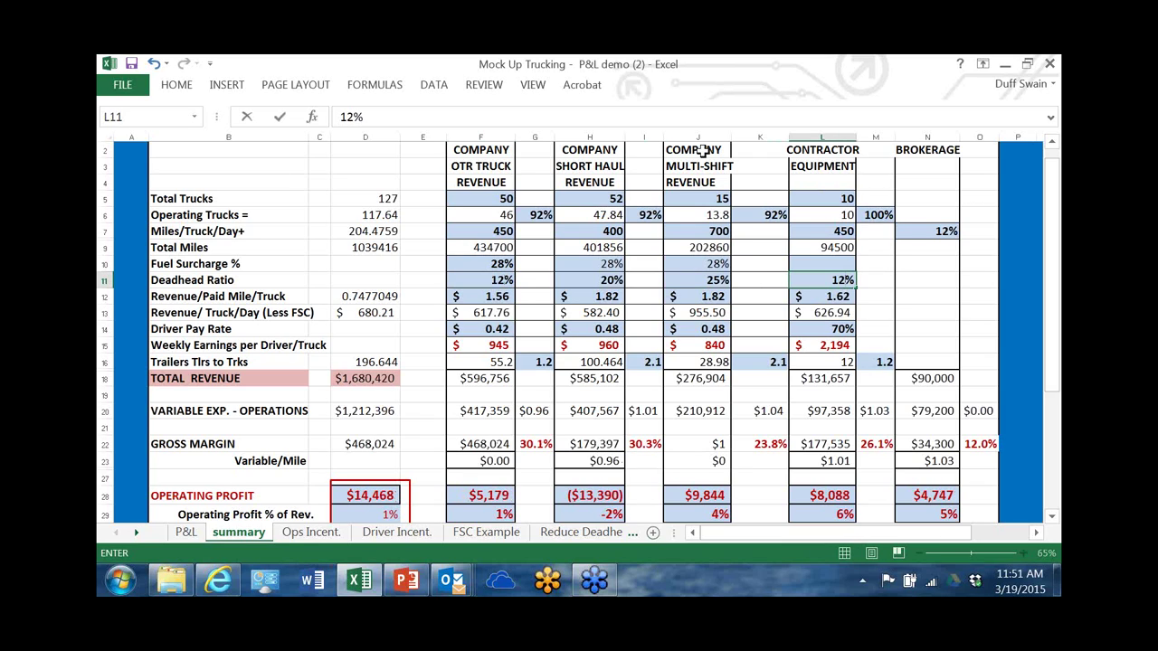
{"action": "key", "text": "Return"}
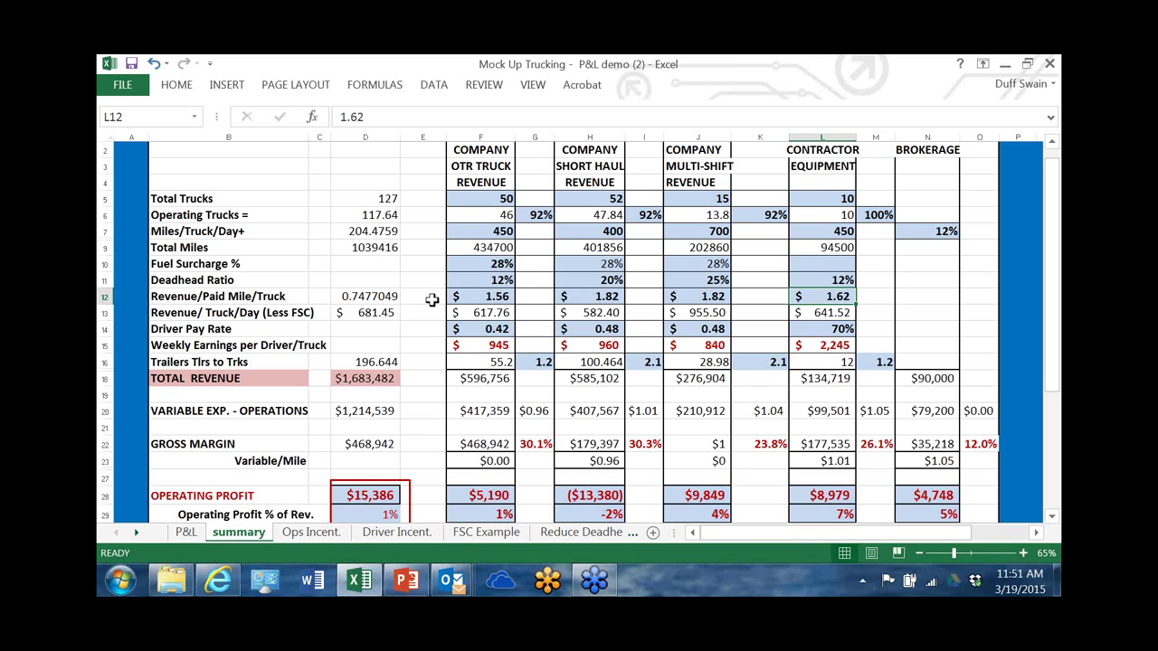
Set the deadhead ratio to 18% for Company Short Haul and 23% for Company Multi-Shift.
{"action": "left_click", "coordinate": [599, 279]}
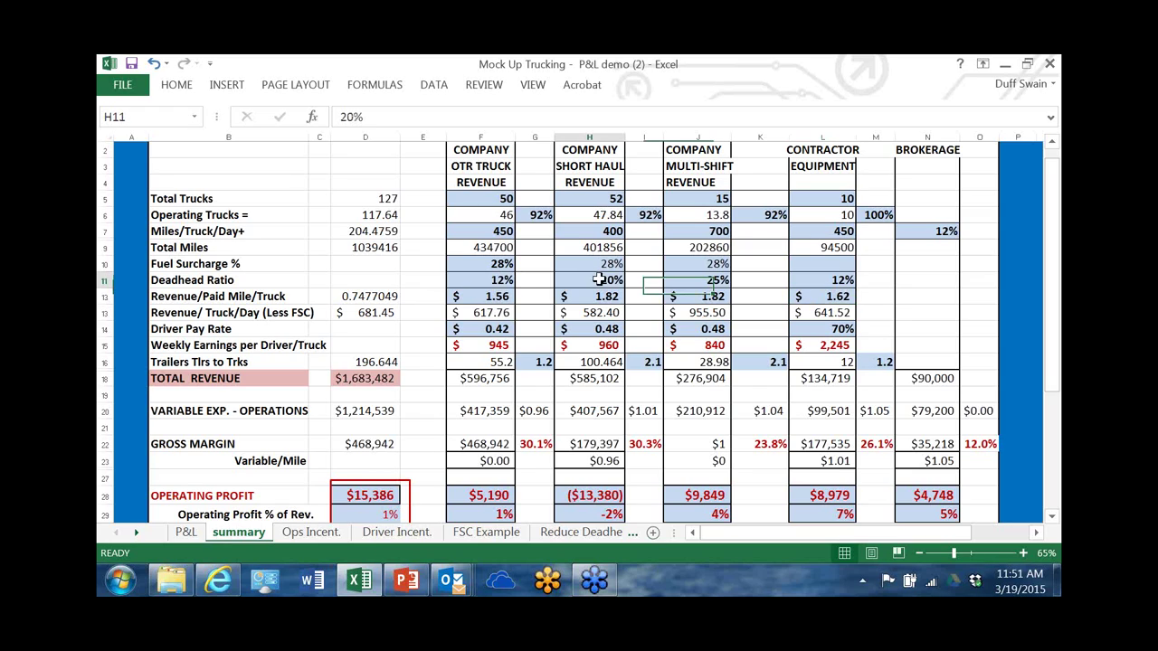
{"action": "type", "text": "18"}
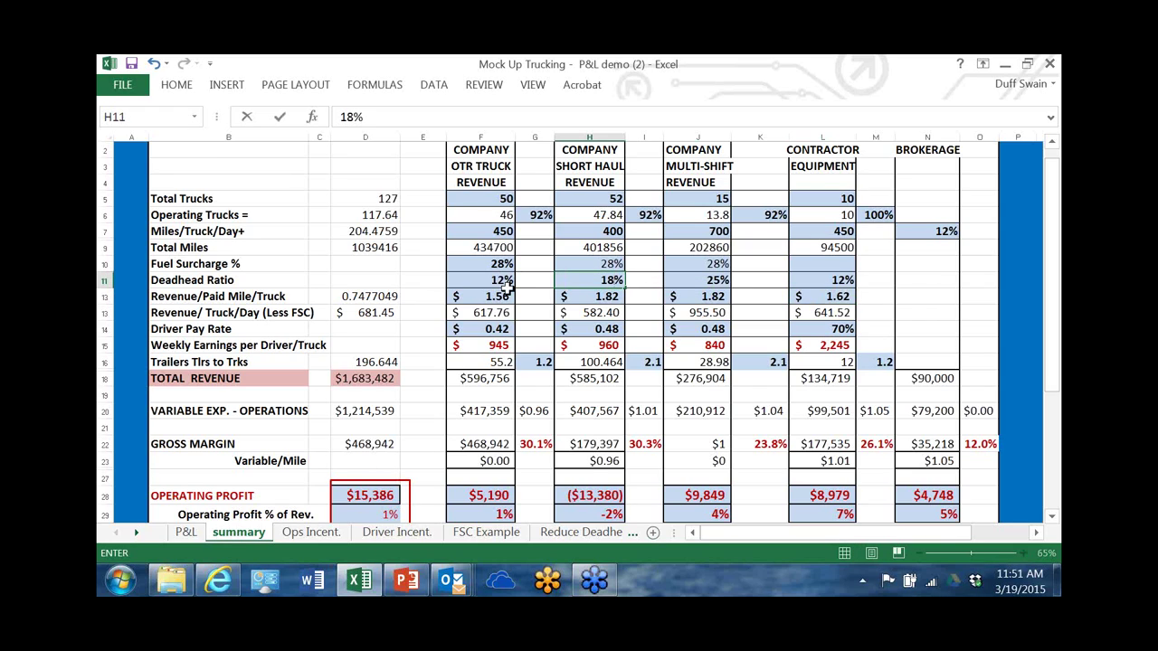
{"action": "key", "text": "Return"}
{"action": "left_click", "coordinate": [678, 280]}
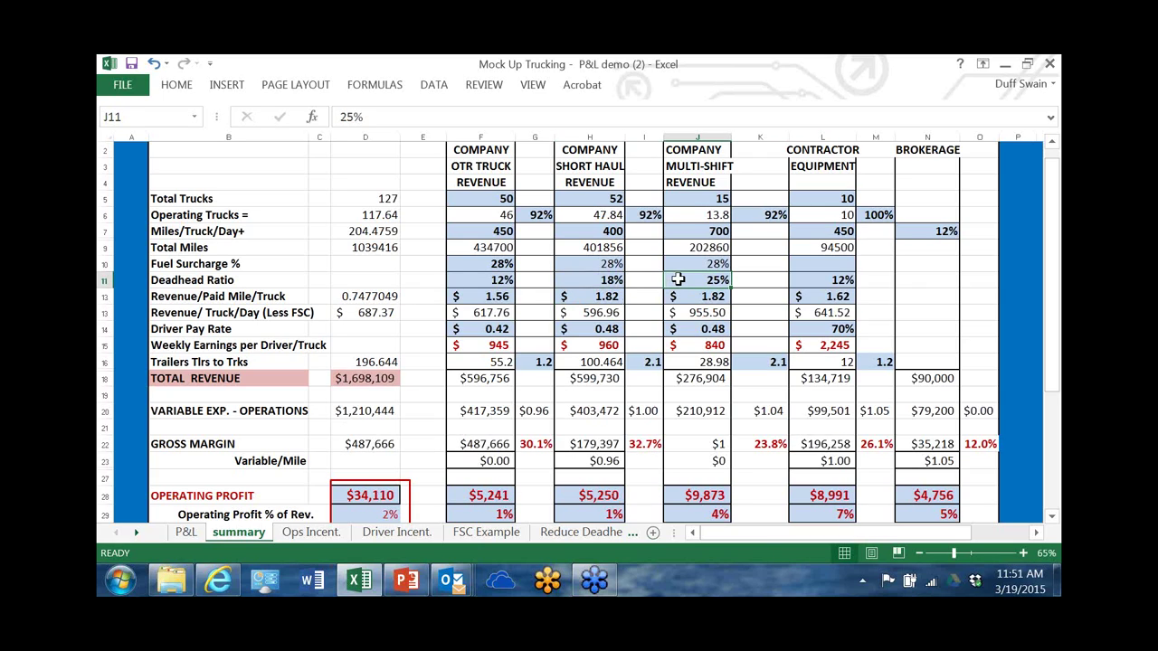
{"action": "type", "text": "23"}
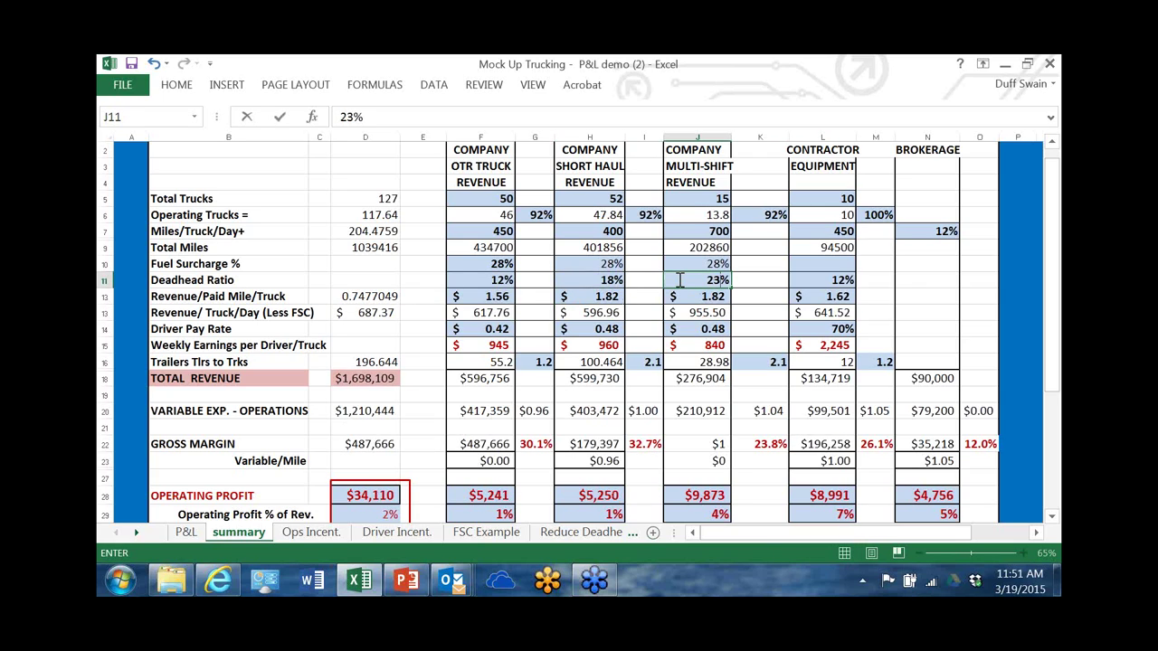
{"action": "key", "text": "Return"}
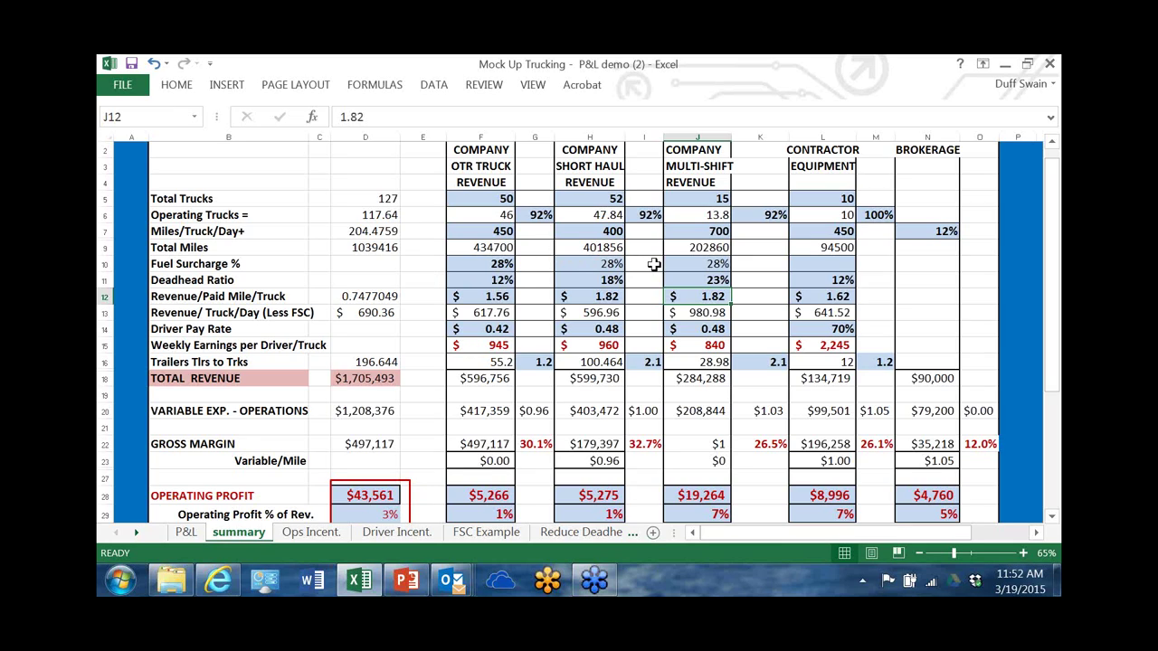
Set the fuel surcharge percentage for Company OTR Truck to 30%.
{"action": "left_click", "coordinate": [482, 264]}
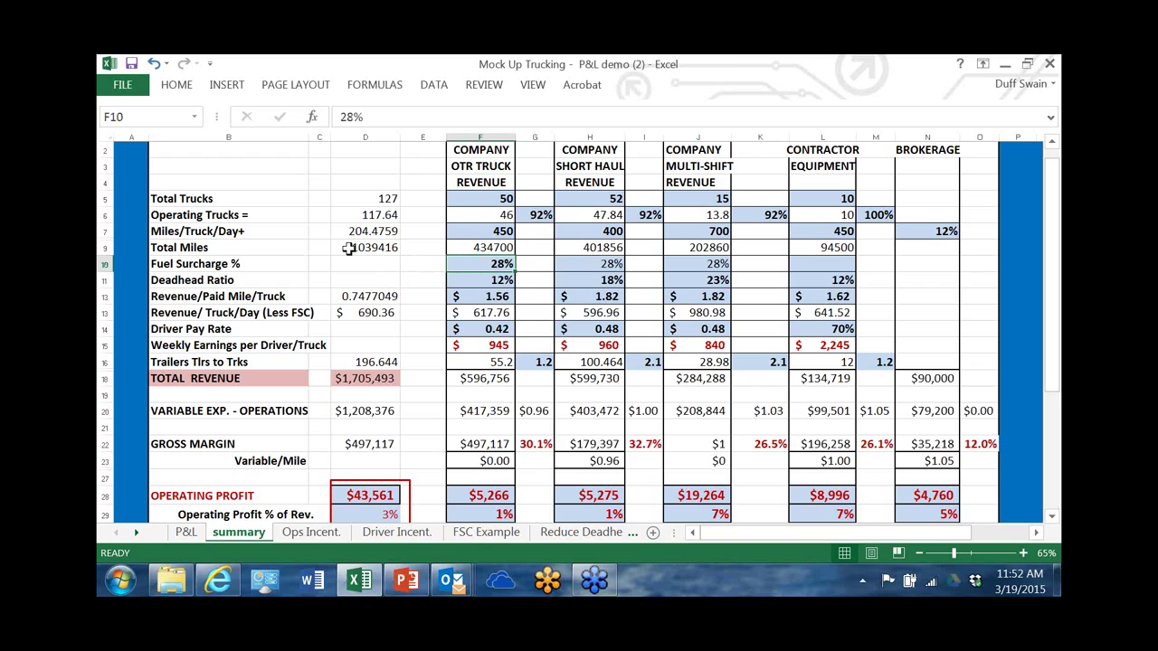
{"action": "type", "text": "30"}
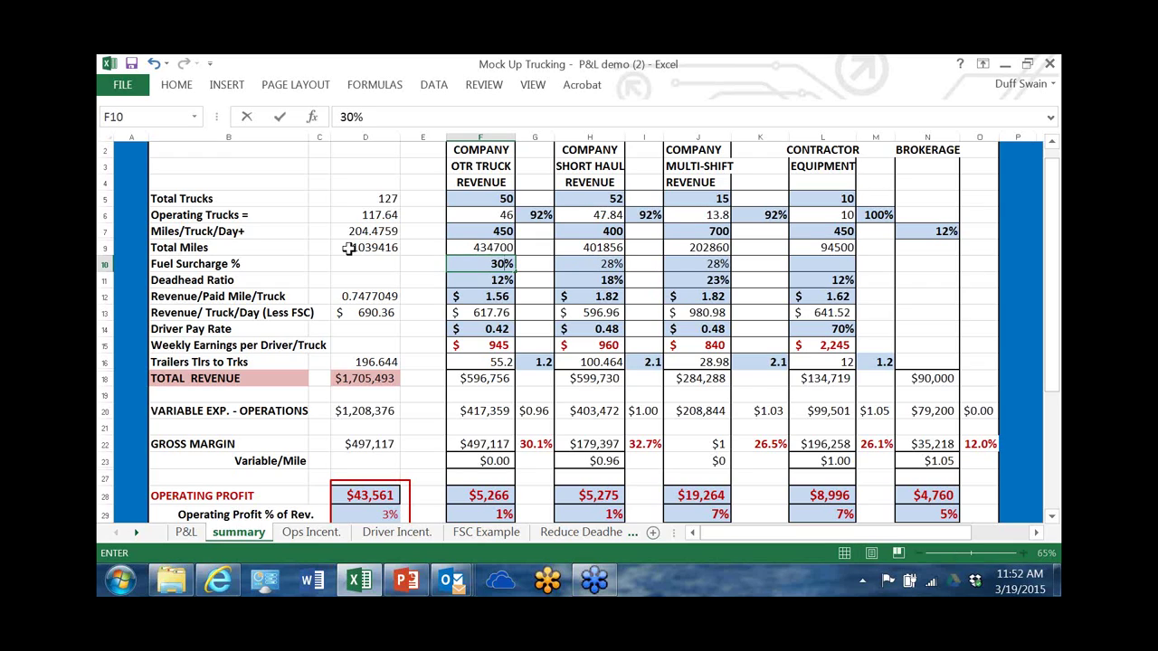
{"action": "key", "text": "ctrl+Return"}
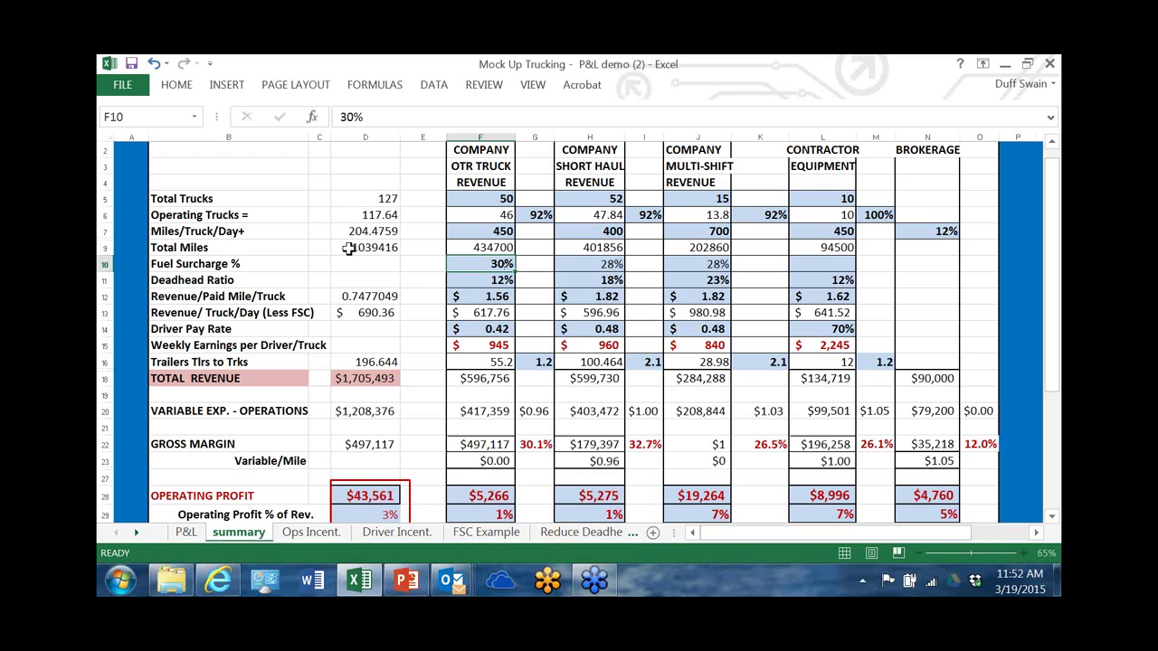
{"action": "key", "text": "Down"}
{"action": "key", "text": "Down"}
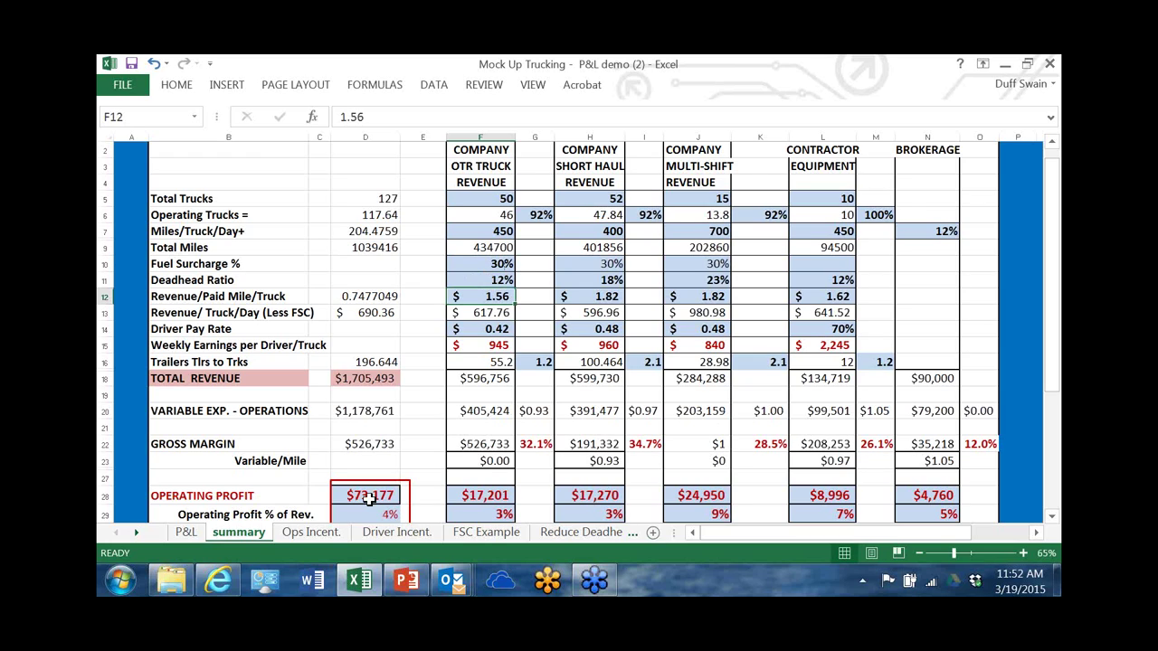
Set the miles per truck per day for Company OTR Truck to 500.
{"action": "left_click", "coordinate": [477, 232]}
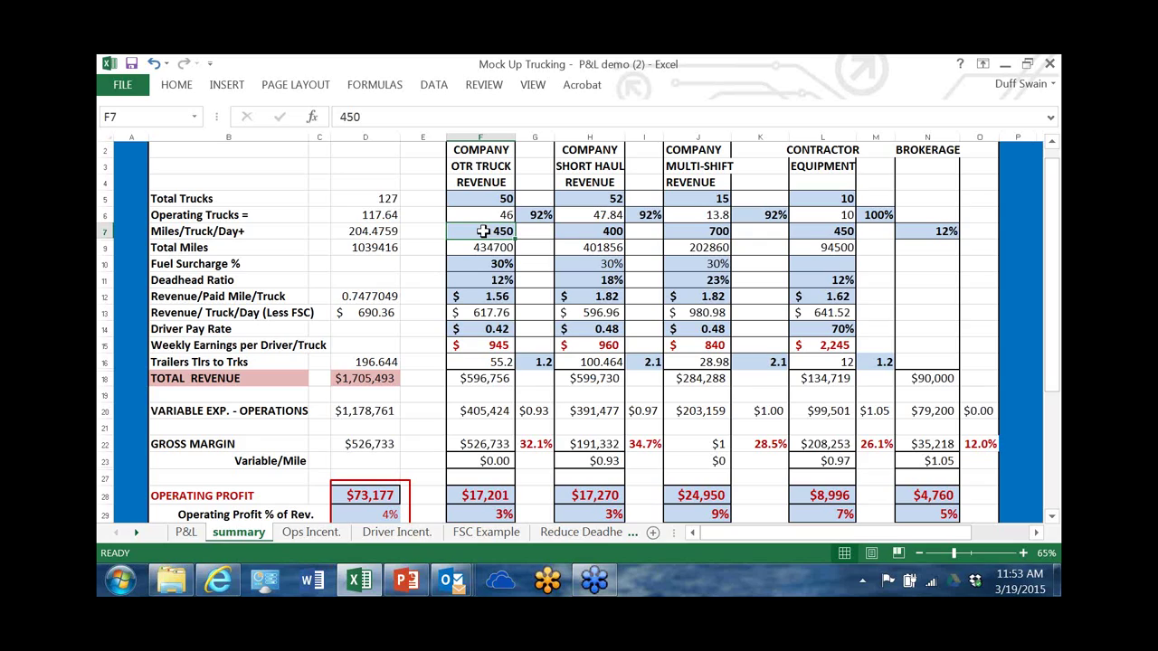
{"action": "type", "text": "5600"}
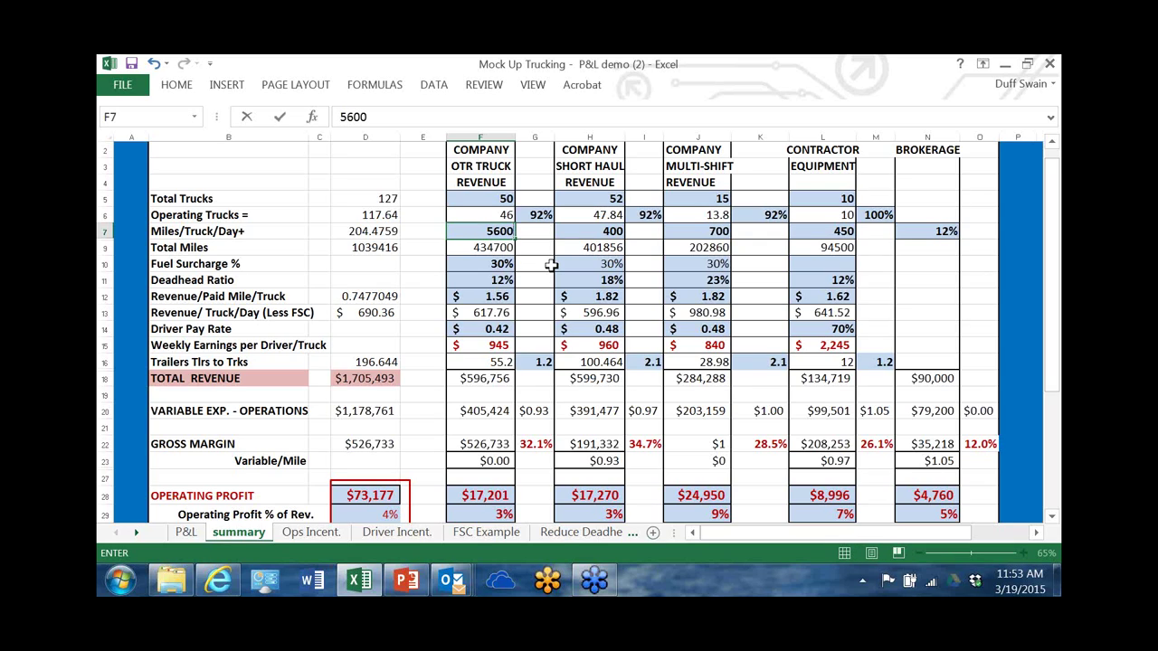
{"action": "key", "text": "BackSpace"}
{"action": "key", "text": "BackSpace"}
{"action": "key", "text": "BackSpace"}
{"action": "type", "text": "500"}
{"action": "left_click", "coordinate": [492, 231]}
{"action": "double_click", "coordinate": [467, 229]}
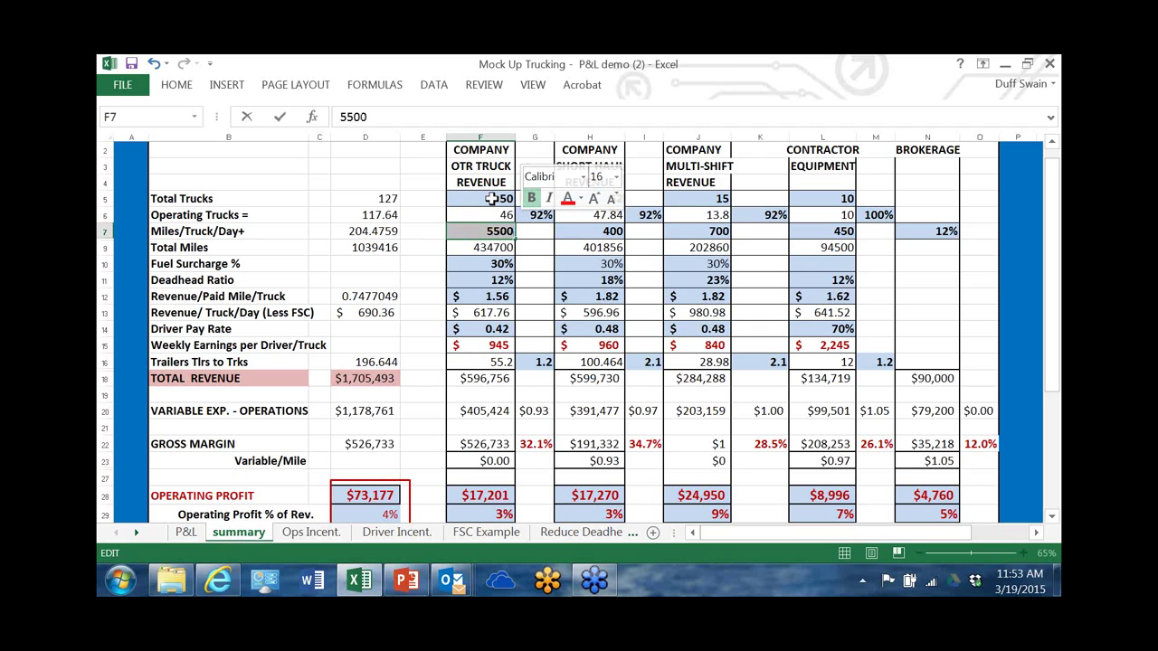
{"action": "type", "text": "500"}
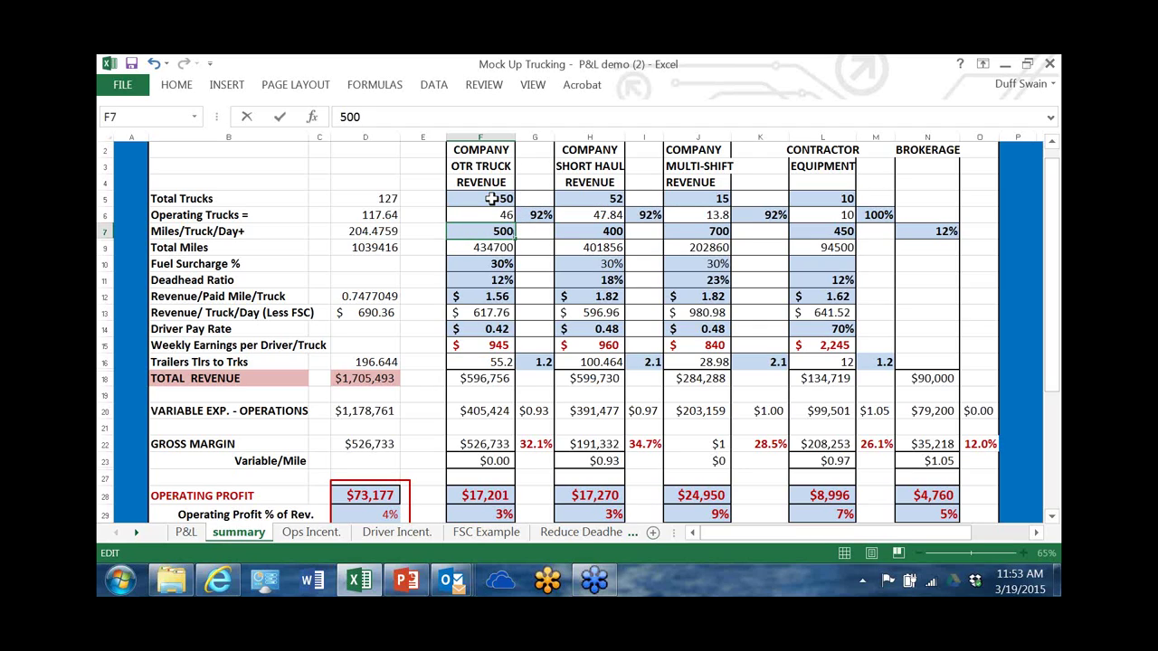
Set the miles per truck per day for Contractor Equipment to 500.
{"action": "left_click", "coordinate": [802, 233]}
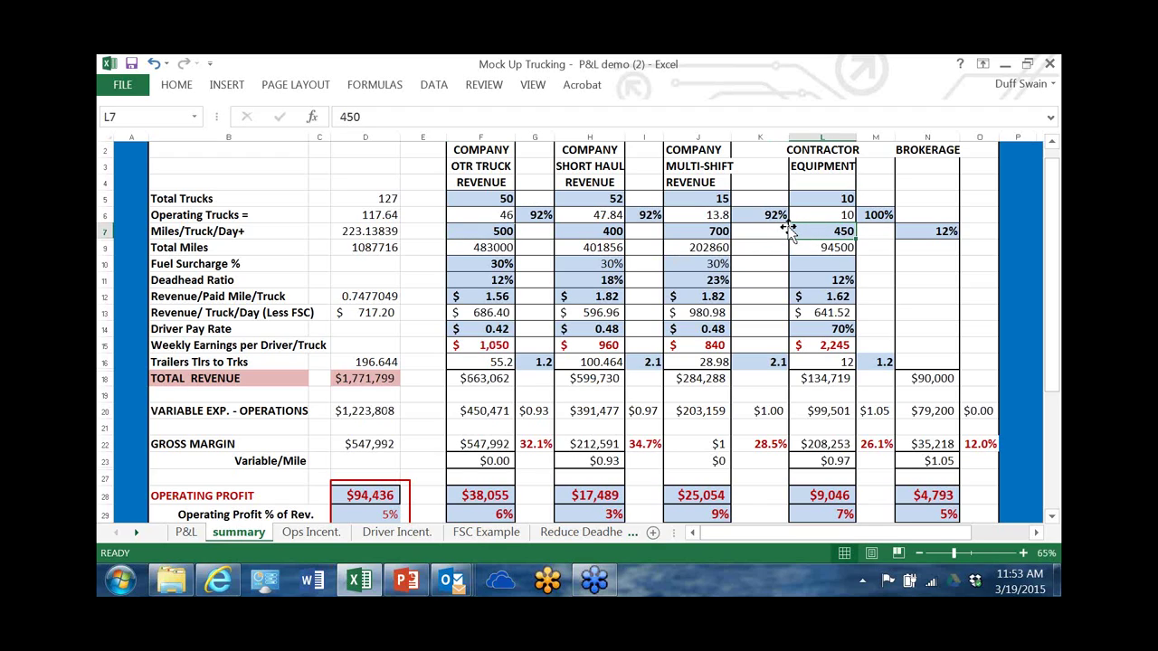
{"action": "type", "text": "500"}
{"action": "key", "text": "Return"}
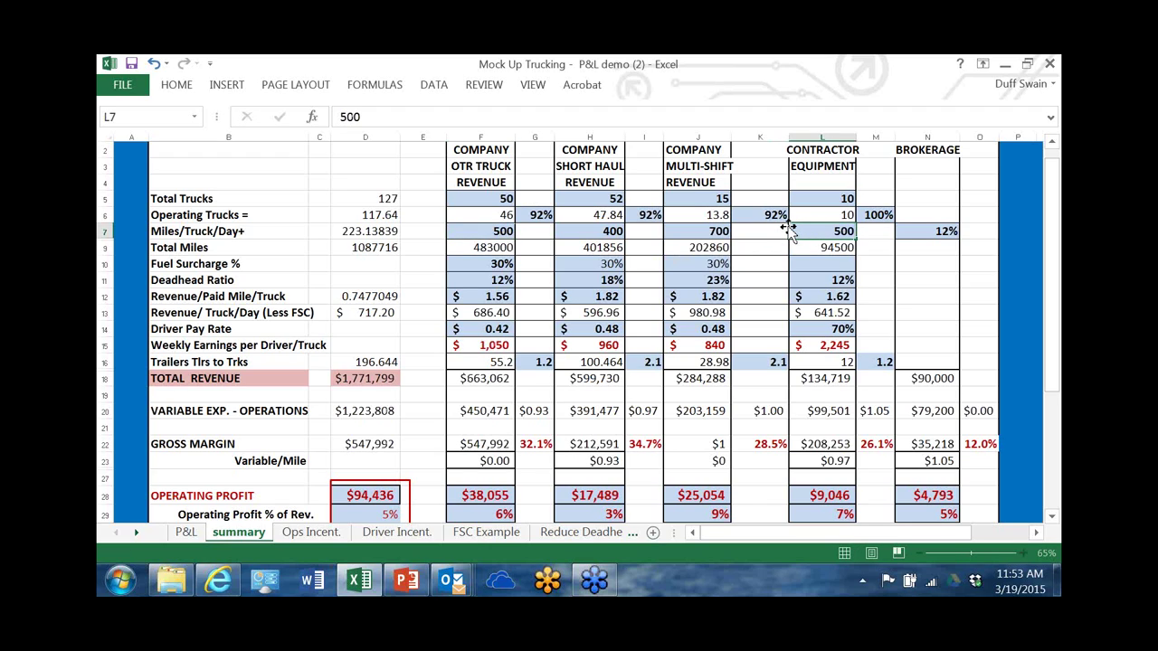
Set the miles per truck per day to 450 for Company Short Haul and 900 for Company Multi-Shift.
{"action": "left_click", "coordinate": [608, 231]}
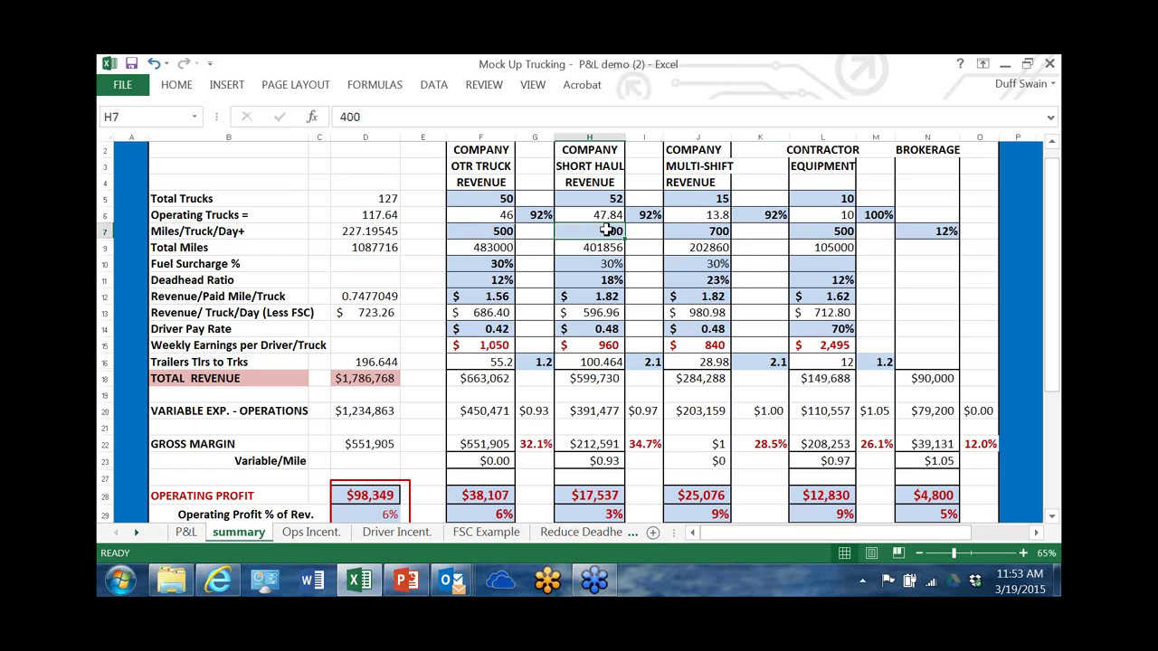
{"action": "type", "text": "450"}
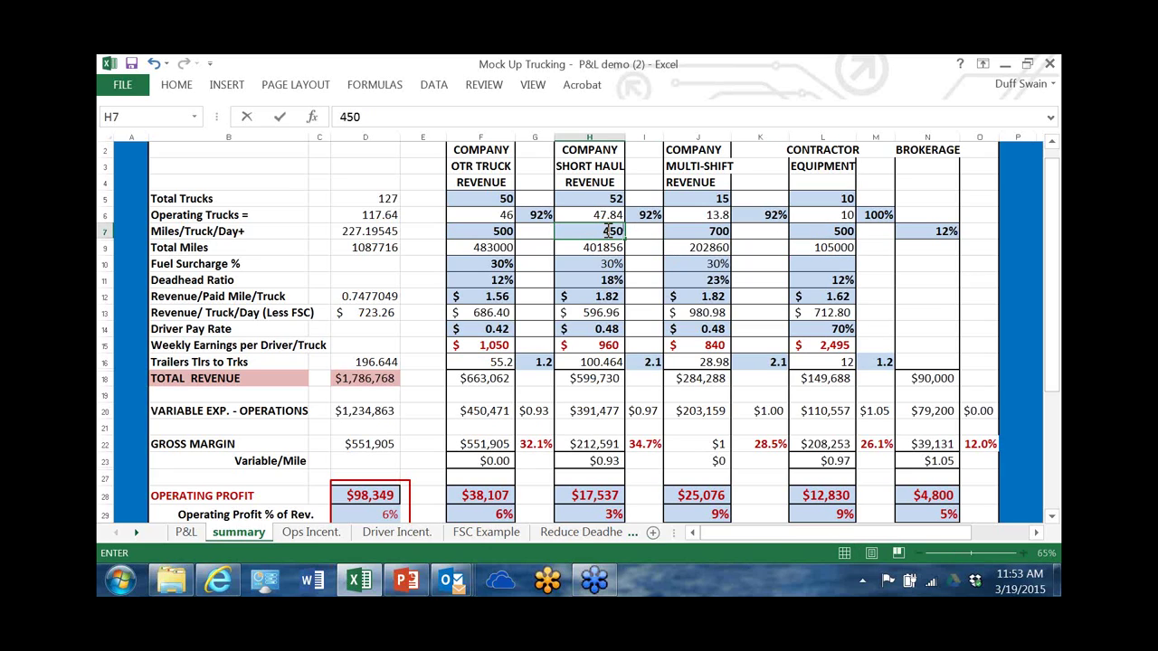
{"action": "key", "text": "Return"}
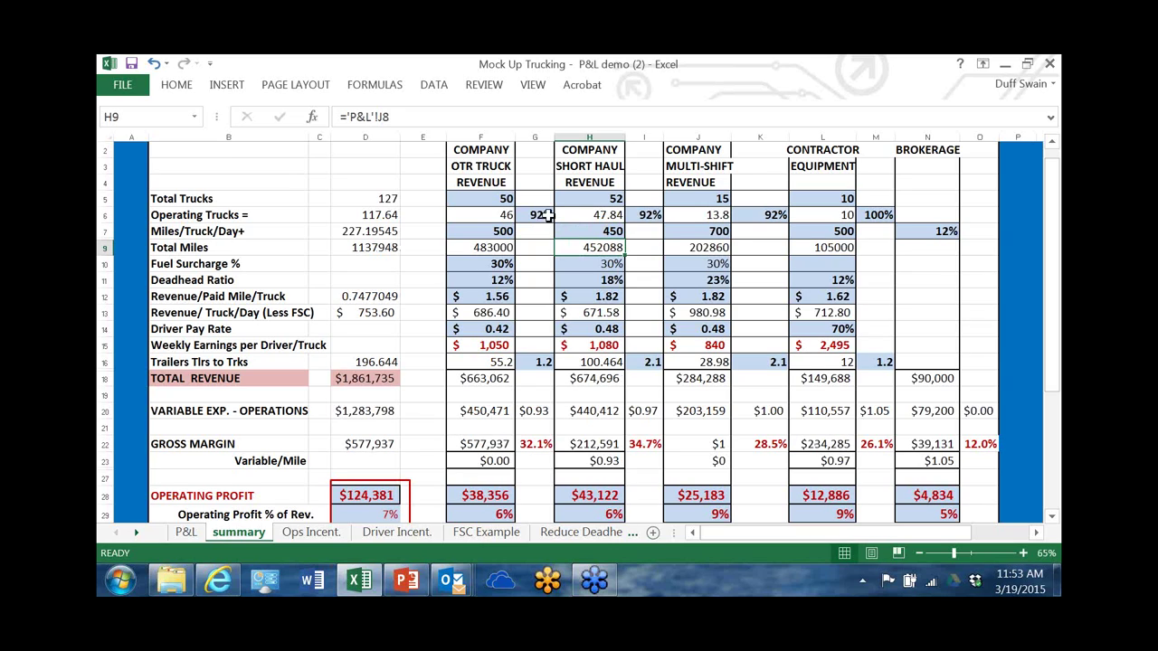
{"action": "left_click", "coordinate": [703, 233]}
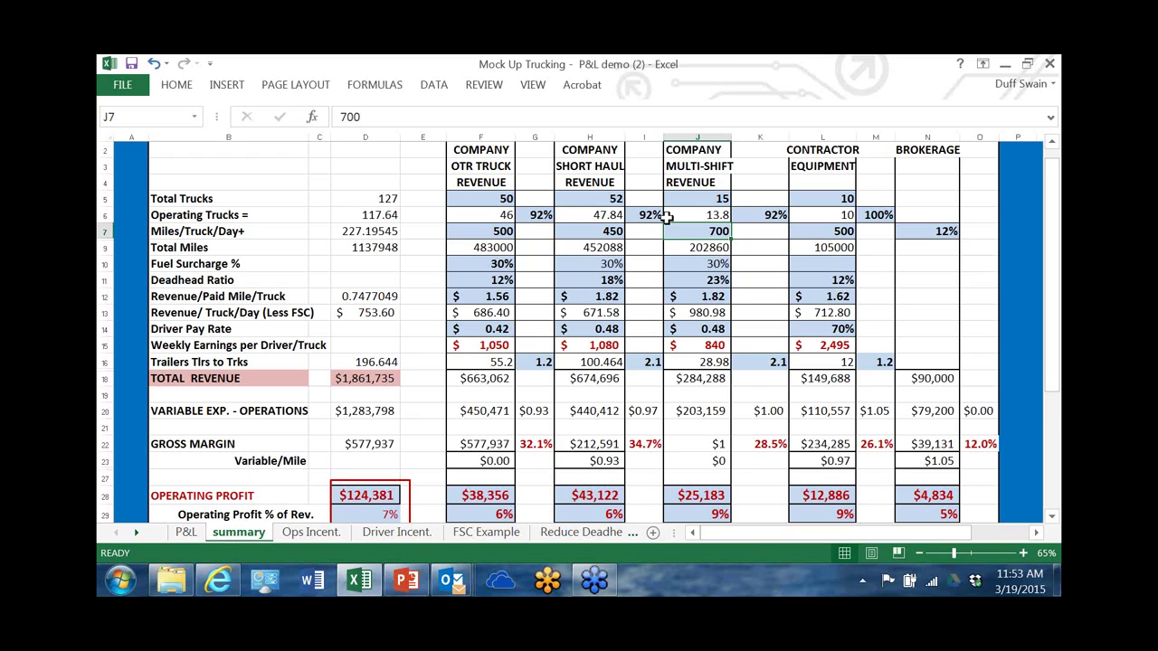
{"action": "type", "text": "900"}
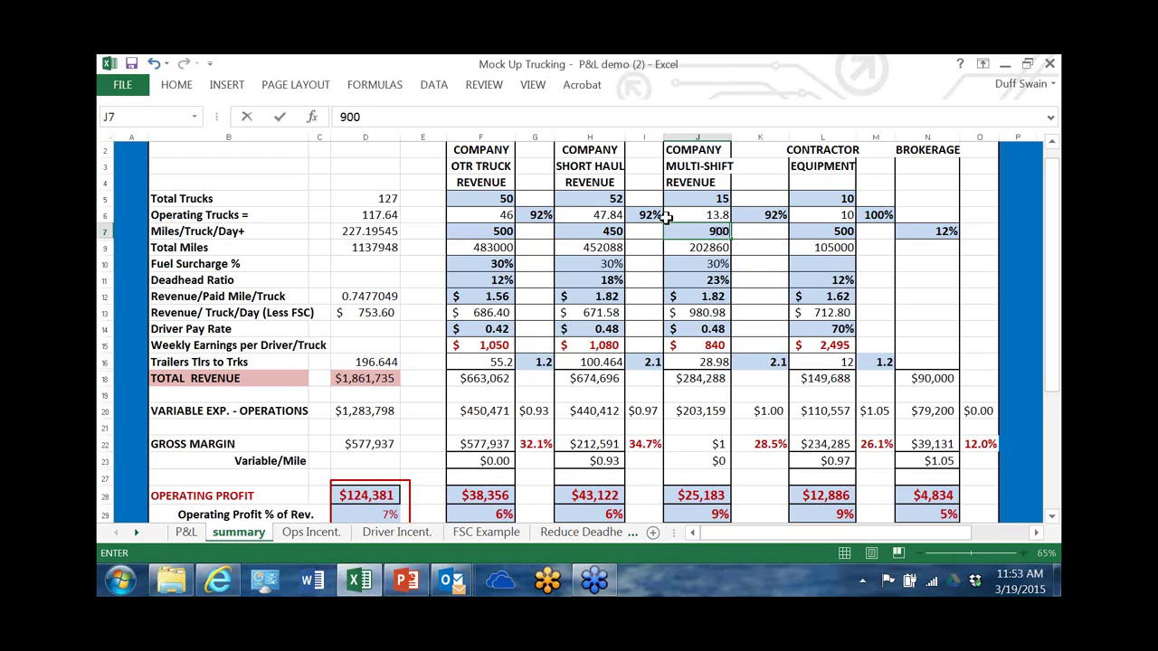
{"action": "key", "text": "Return"}
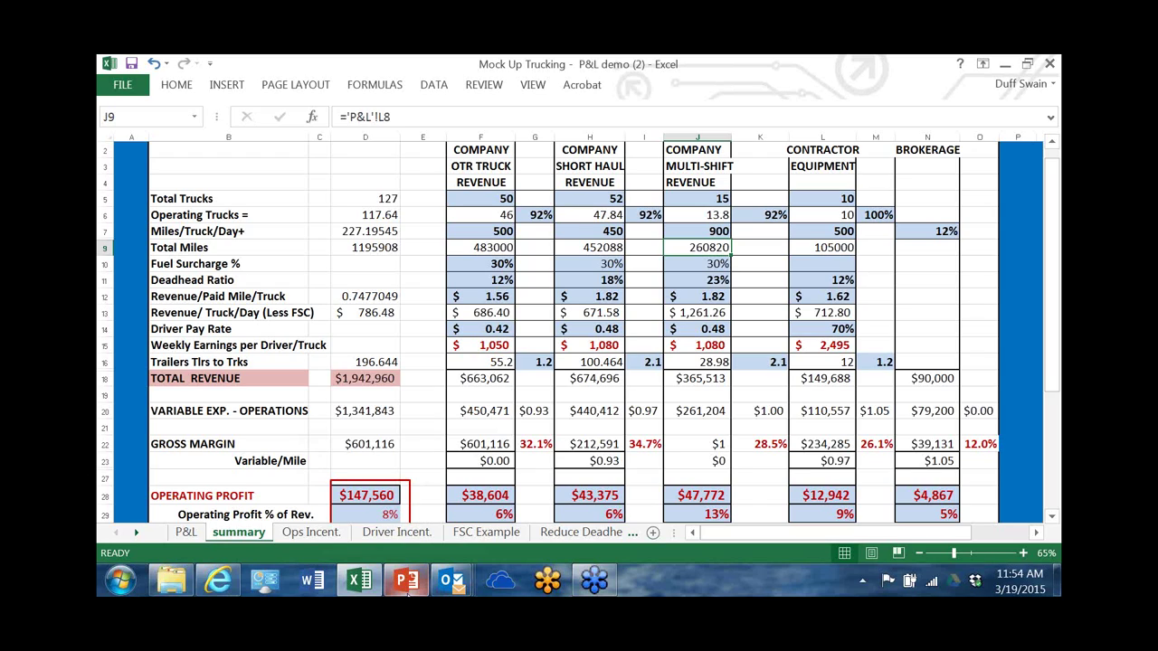
Switch to the Improving Organization Productivity and Profitability presentation in PowerPoint and minimize the Excel workbook covering it.
{"action": "mouse_move", "coordinate": [409, 588]}
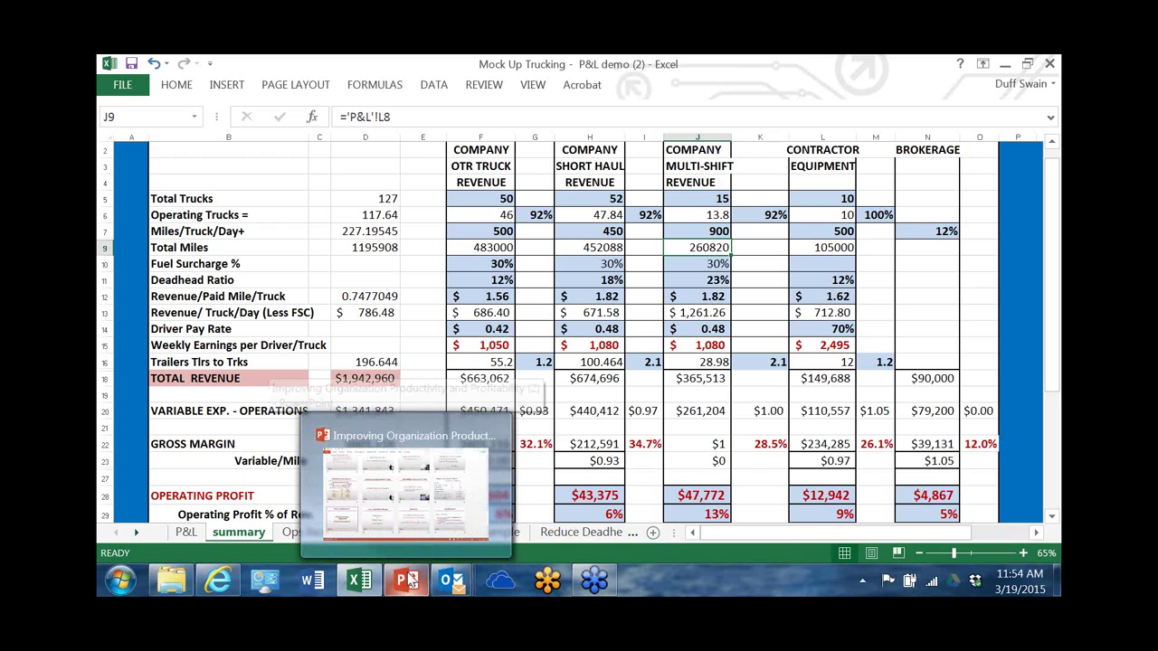
{"action": "left_click", "coordinate": [399, 581]}
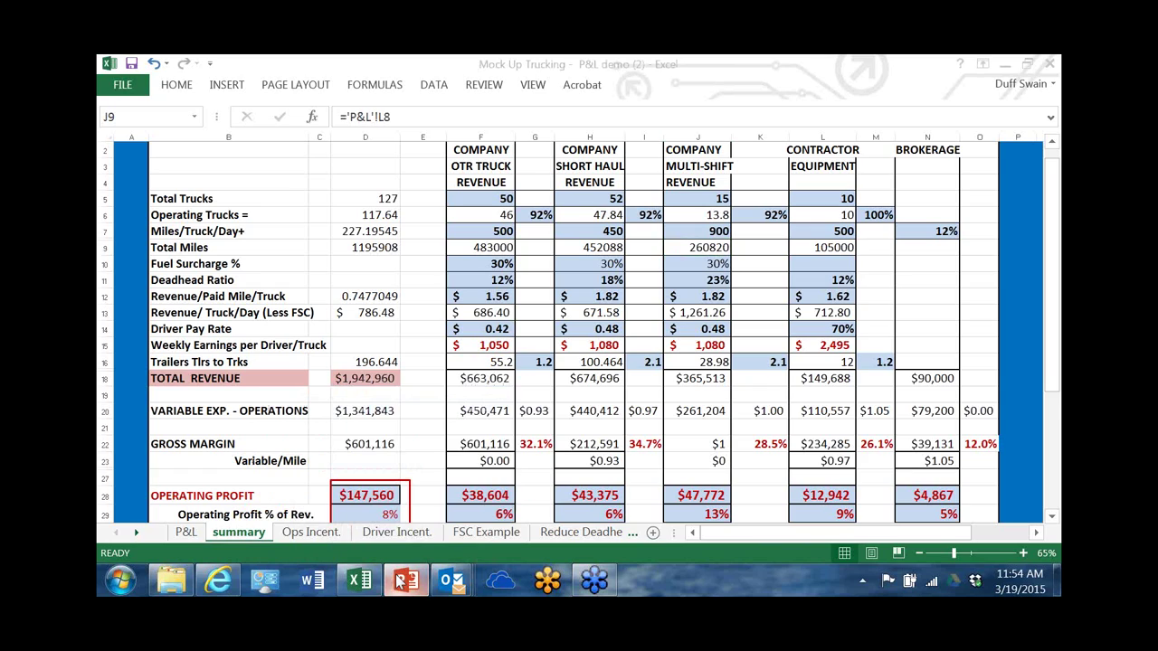
{"action": "left_click", "coordinate": [1010, 65]}
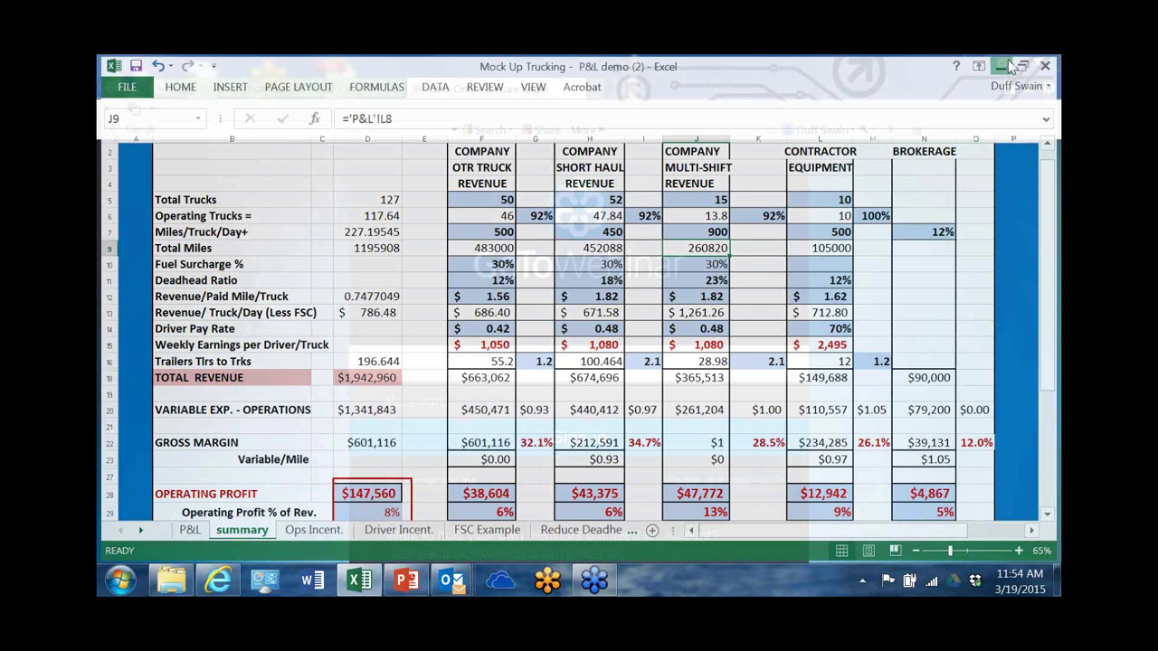
{"action": "left_click", "coordinate": [1011, 65]}
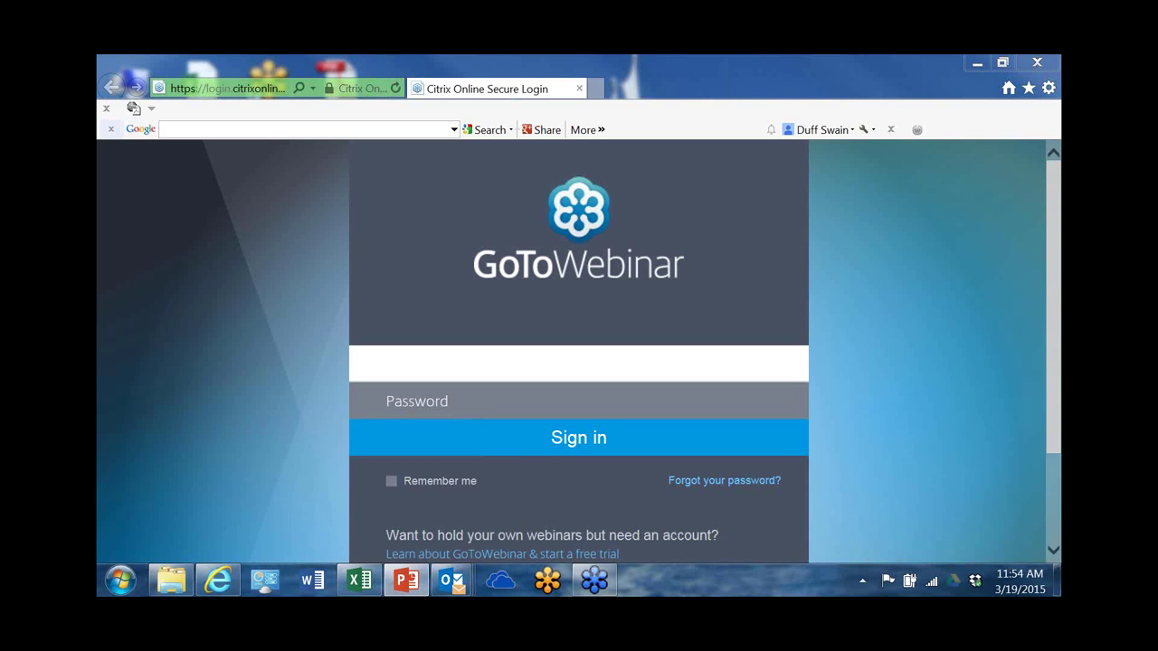